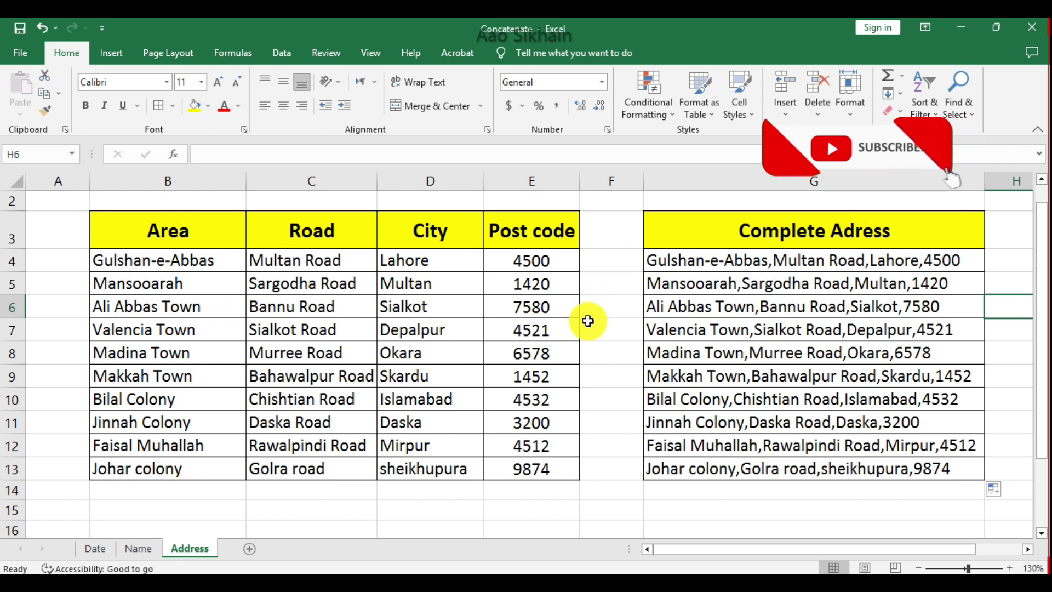
Review the Name sheet's case columns, then return to the Date sheet.
{"action": "left_click", "coordinate": [148, 553]}
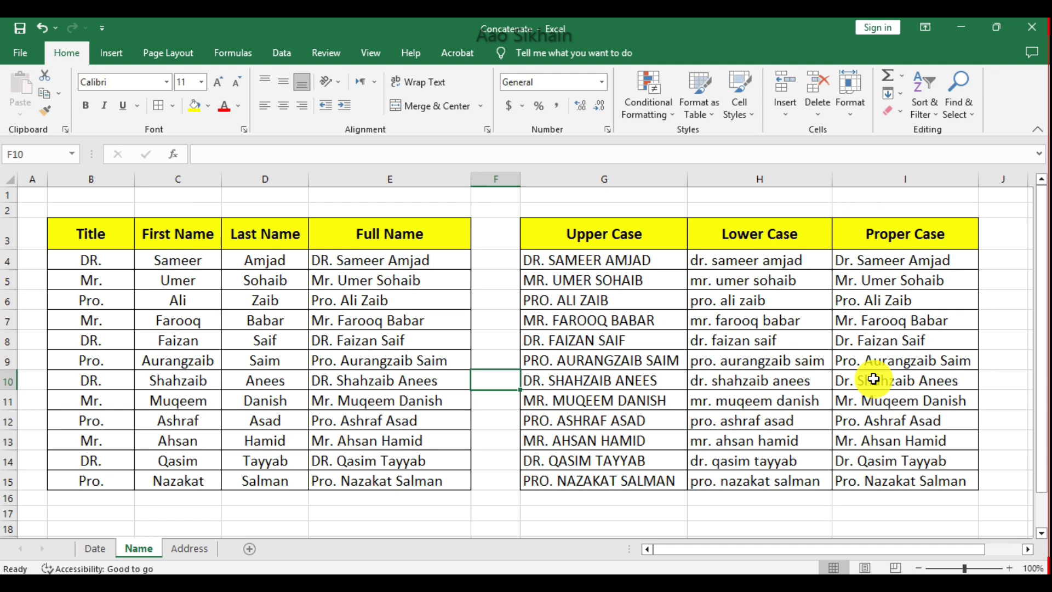
{"action": "left_click", "coordinate": [87, 548]}
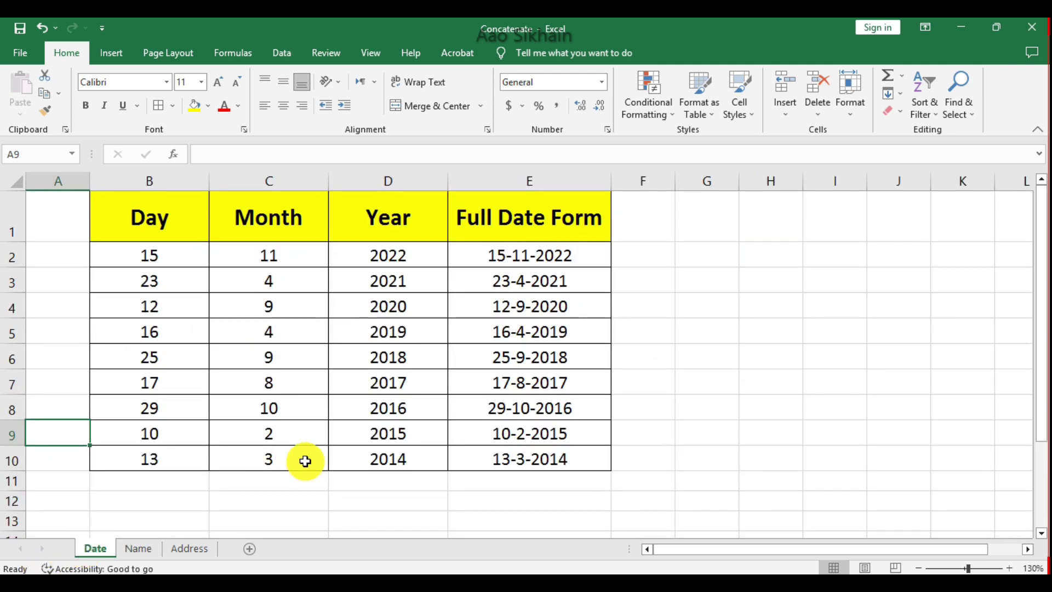
Change the first Day value in B2 from 15 to 10.
{"action": "left_click", "coordinate": [140, 548]}
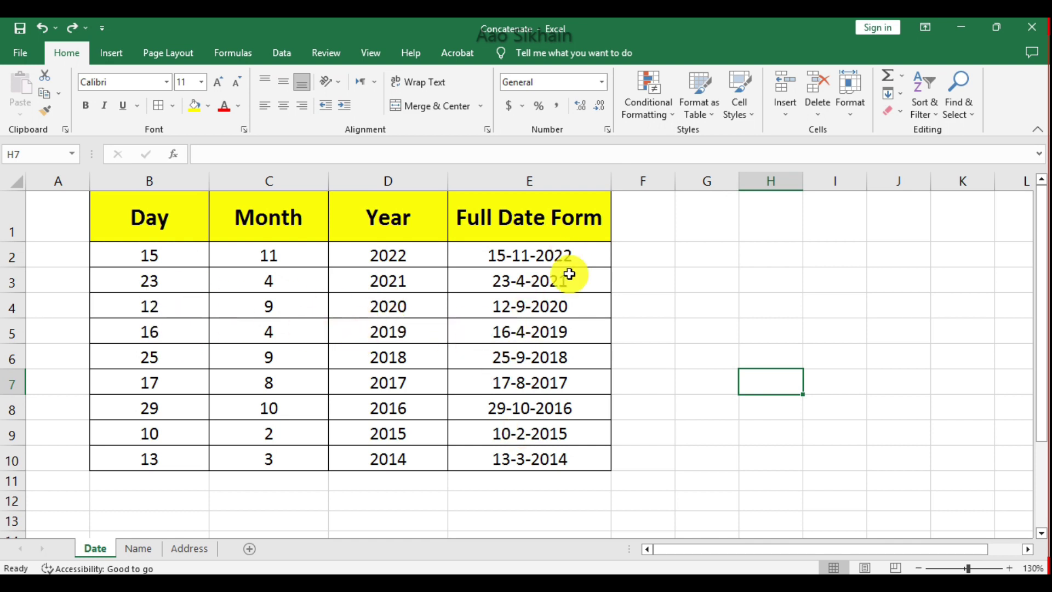
{"action": "left_click", "coordinate": [183, 251]}
{"action": "type", "text": "10"}
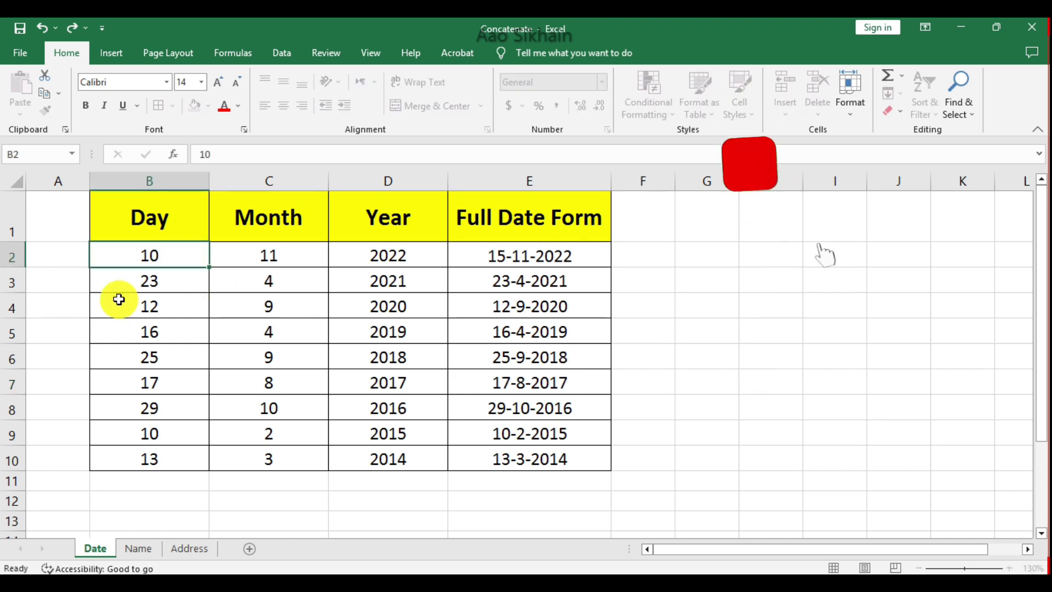
{"action": "key", "text": "Return"}
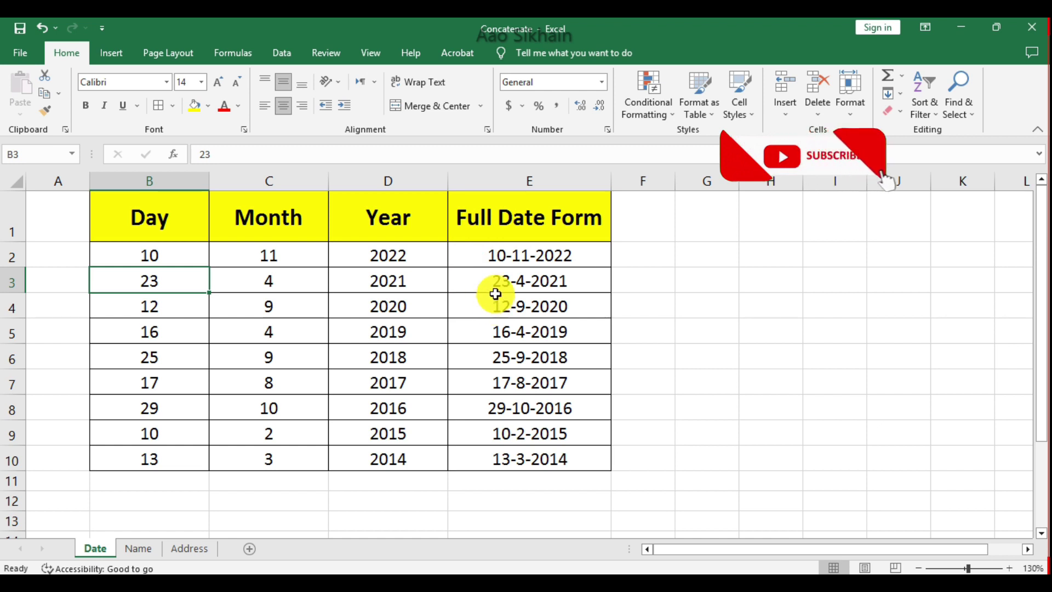
Clear the Full Date Form formulas in E2:E10.
{"action": "left_click", "coordinate": [638, 277]}
{"action": "left_click", "coordinate": [589, 255]}
{"action": "left_click_drag", "start_coordinate": [589, 255], "coordinate": [573, 459]}
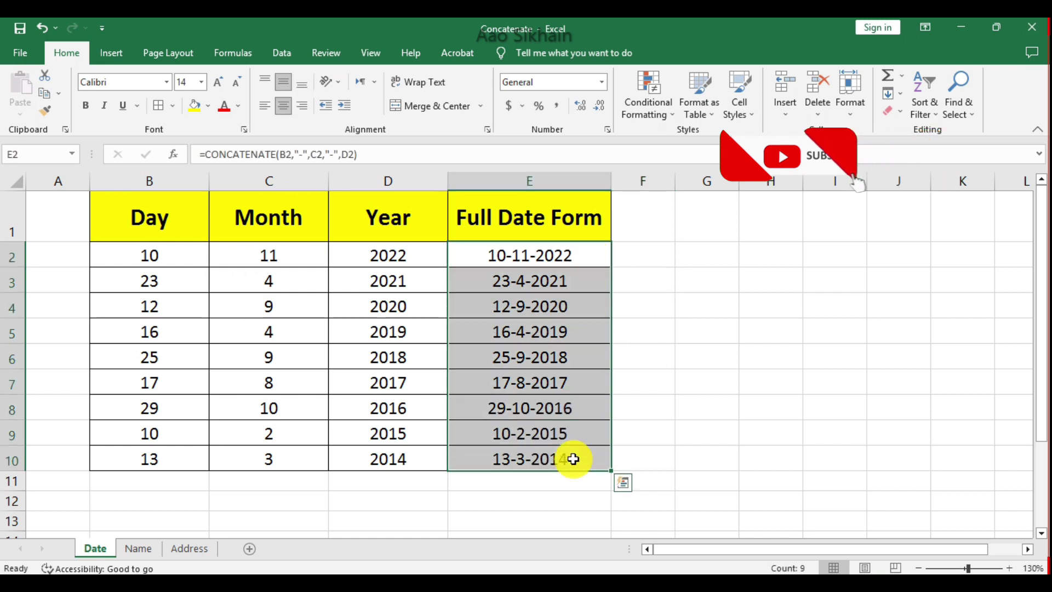
{"action": "key", "text": "Delete"}
{"action": "left_click", "coordinate": [679, 334]}
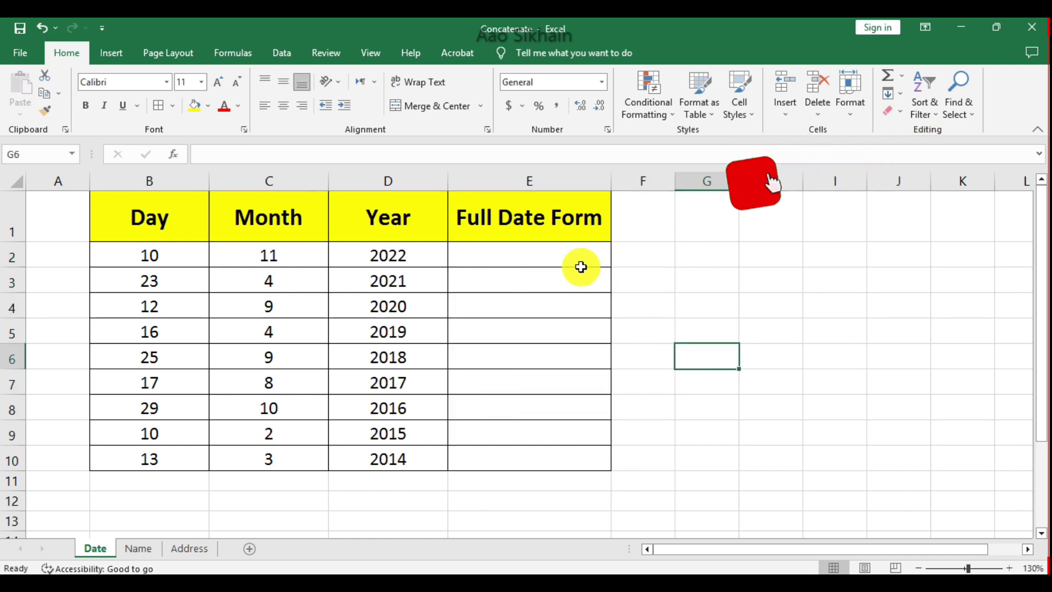
In E2, enter =CONCATENATE(B2," ",C2," ",D2) so it shows 10 11 2022.
{"action": "left_click", "coordinate": [566, 256]}
{"action": "type", "text": "="}
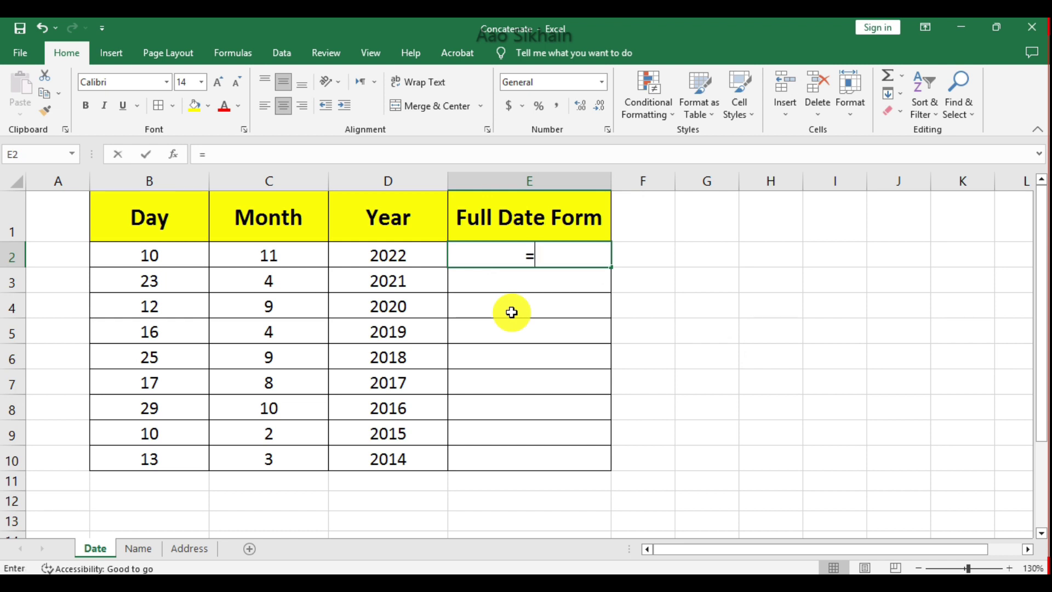
{"action": "type", "text": "con"}
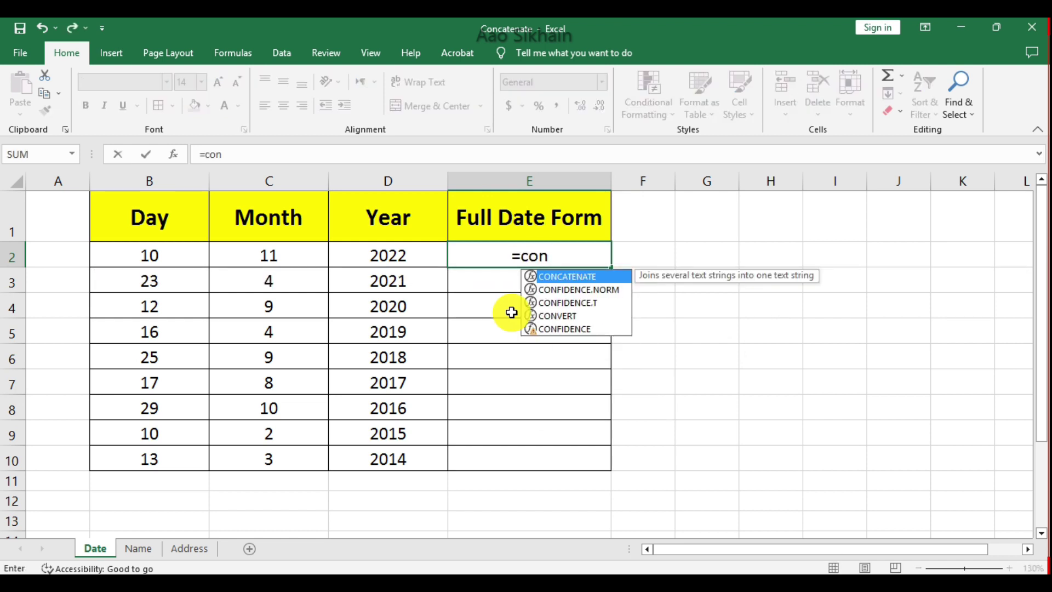
{"action": "key", "text": "Tab"}
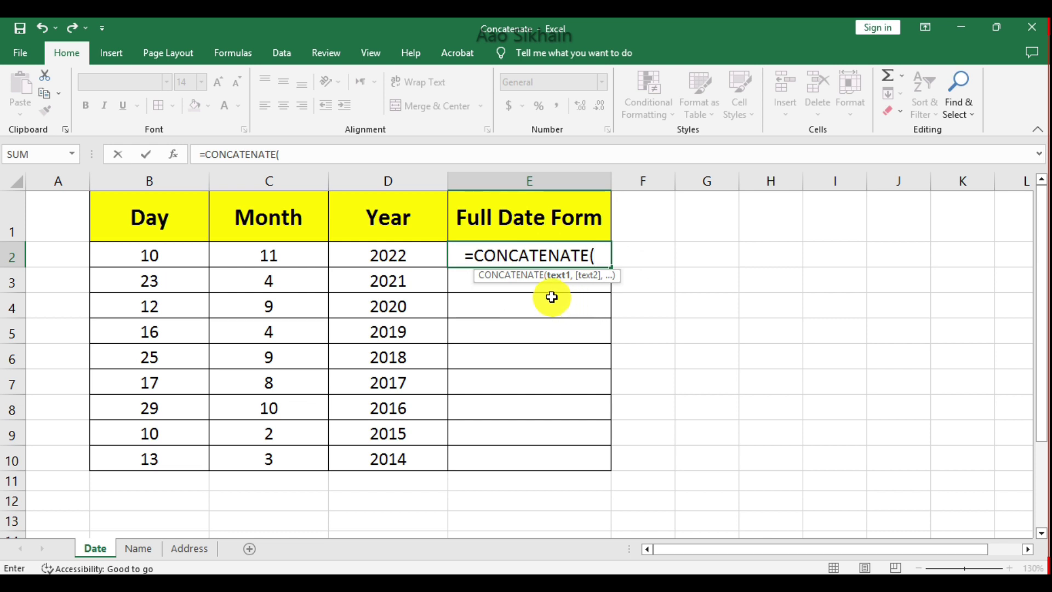
{"action": "left_click", "coordinate": [142, 256]}
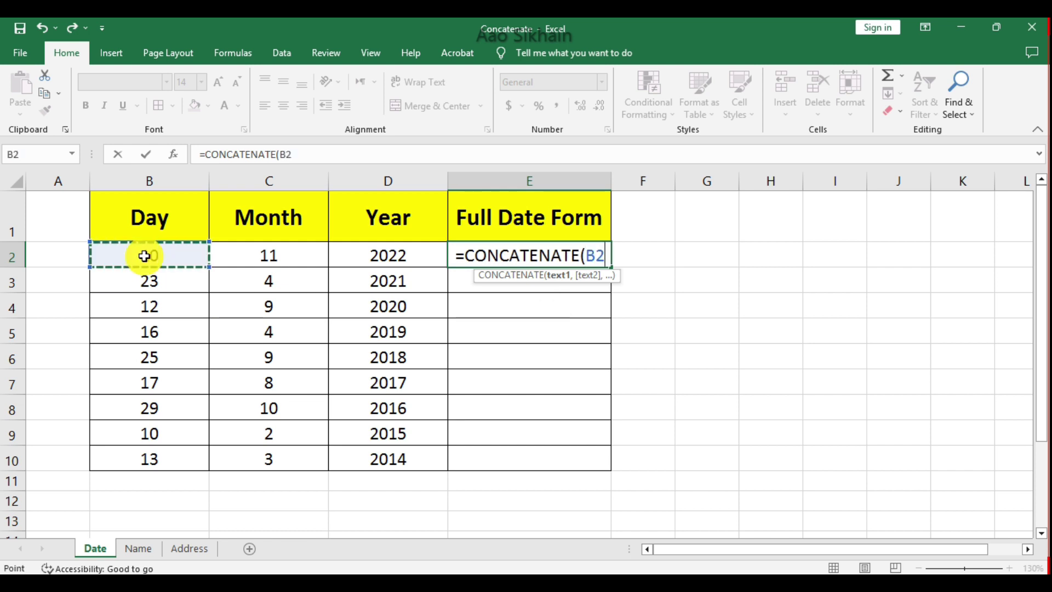
{"action": "type", "text": ","}
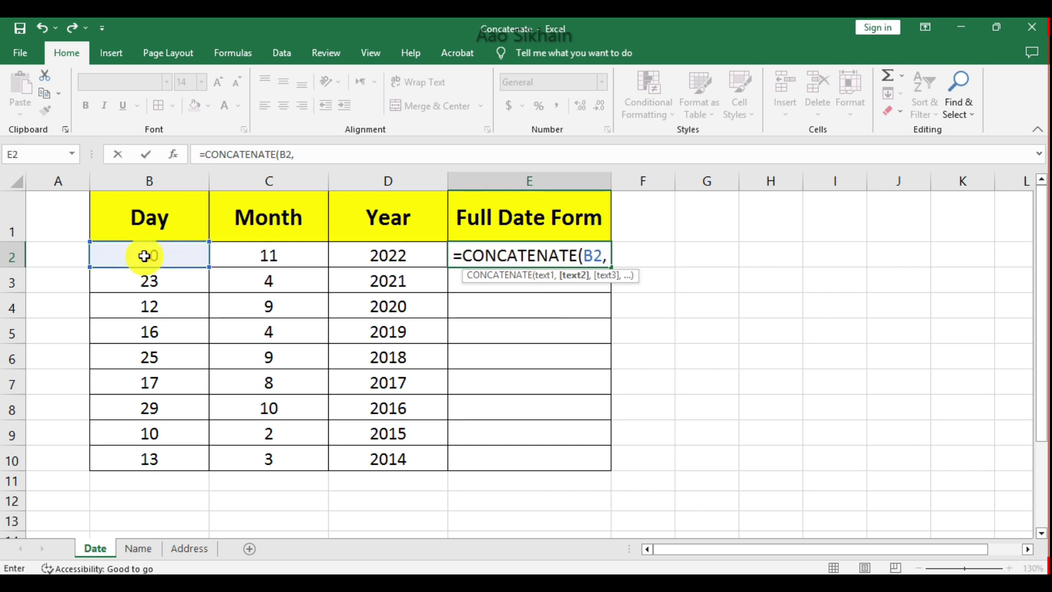
{"action": "type", "text": "\""}
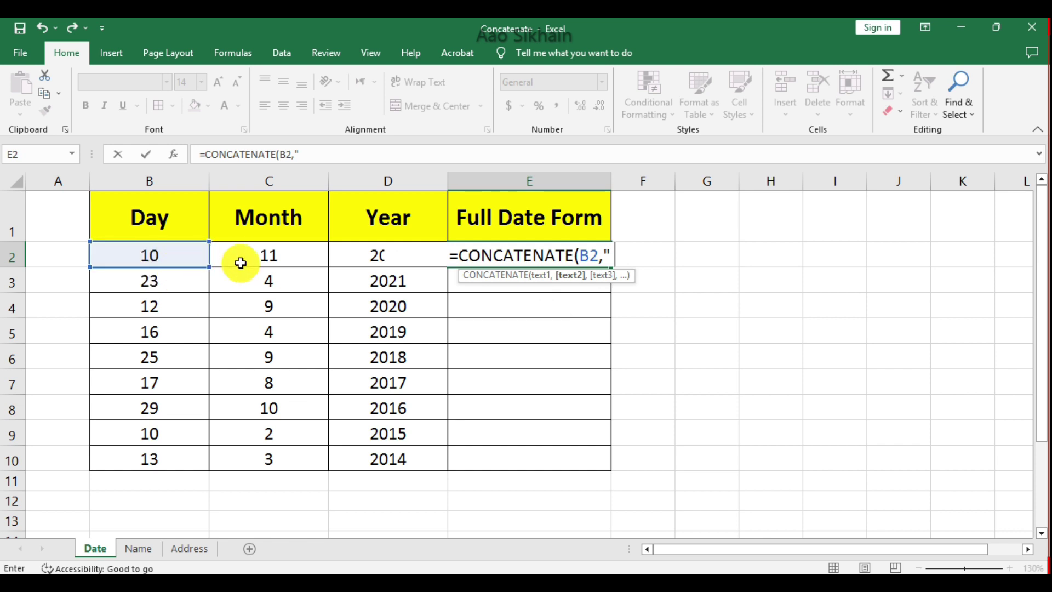
{"action": "type", "text": "\""}
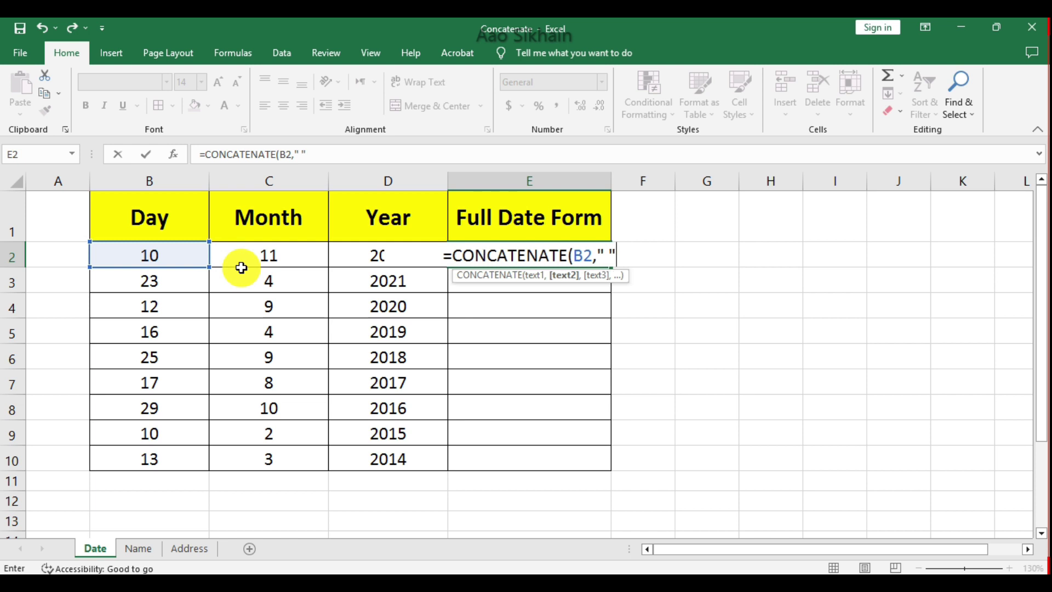
{"action": "type", "text": ","}
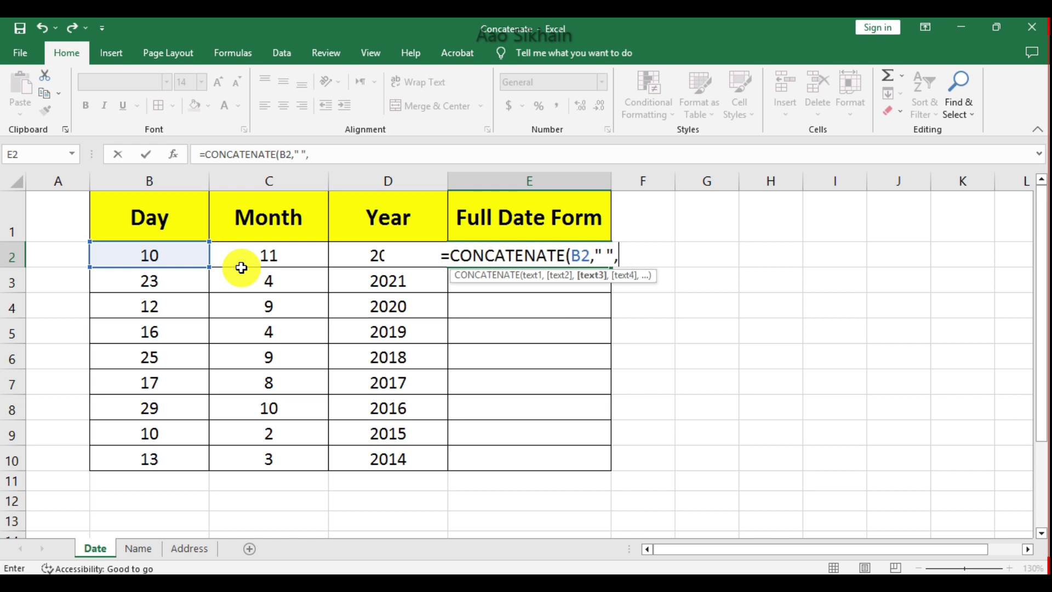
{"action": "left_click", "coordinate": [242, 258]}
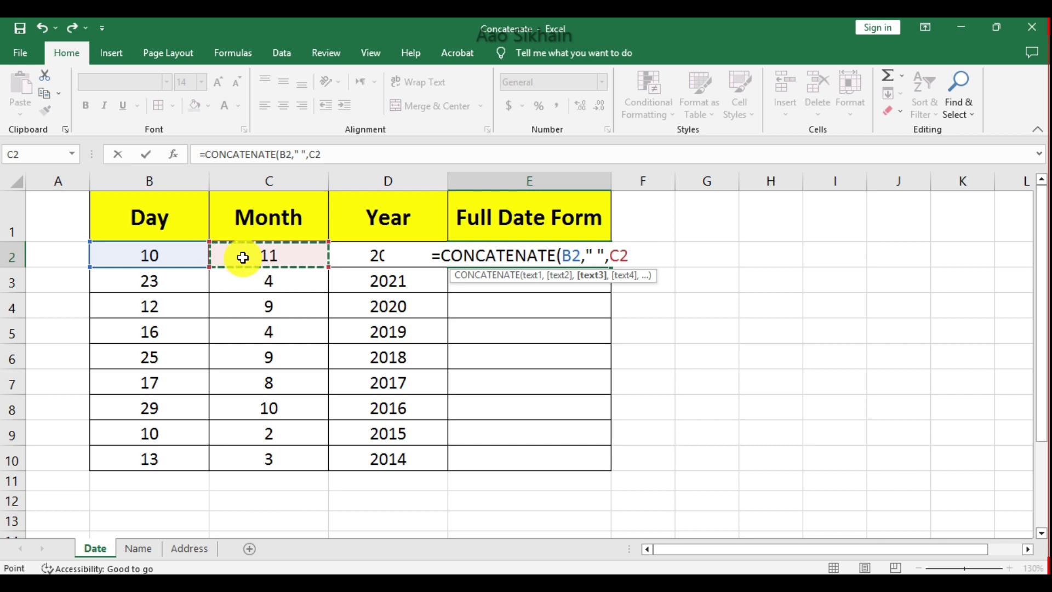
{"action": "type", "text": ",\""}
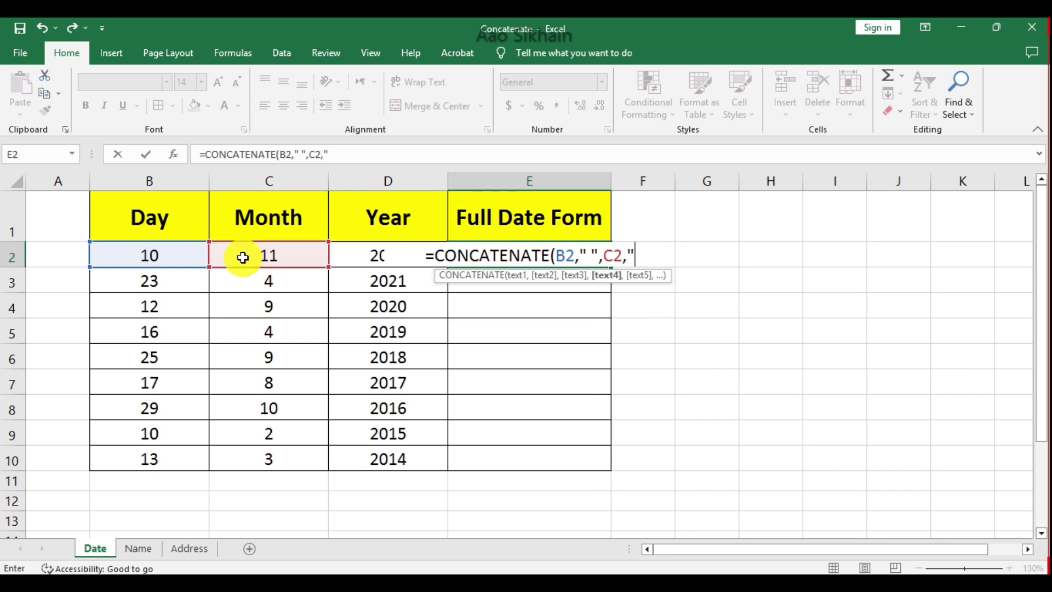
{"action": "type", "text": " \""}
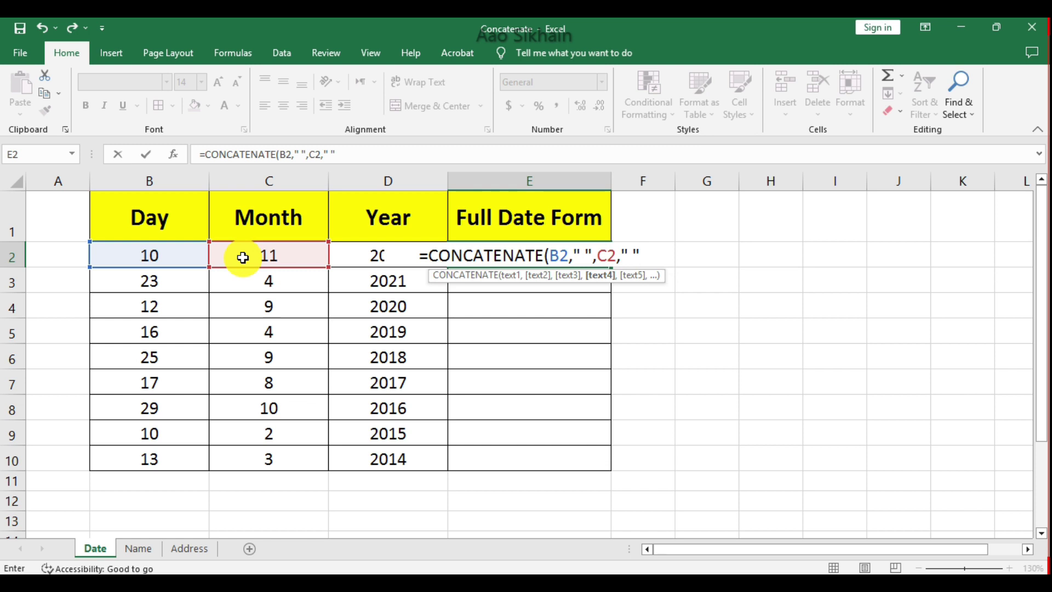
{"action": "type", "text": ","}
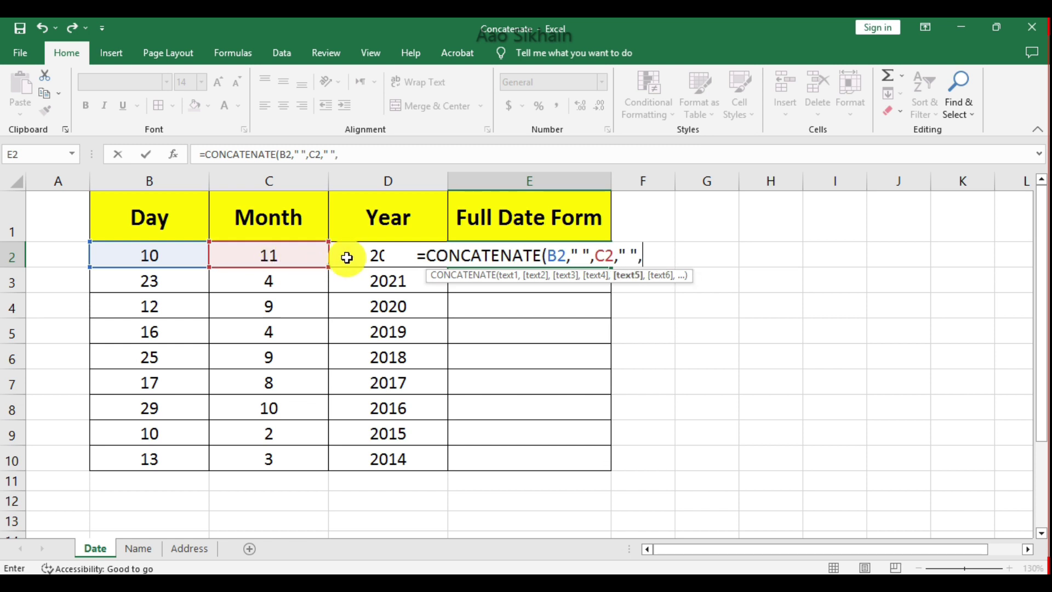
{"action": "left_click", "coordinate": [351, 256]}
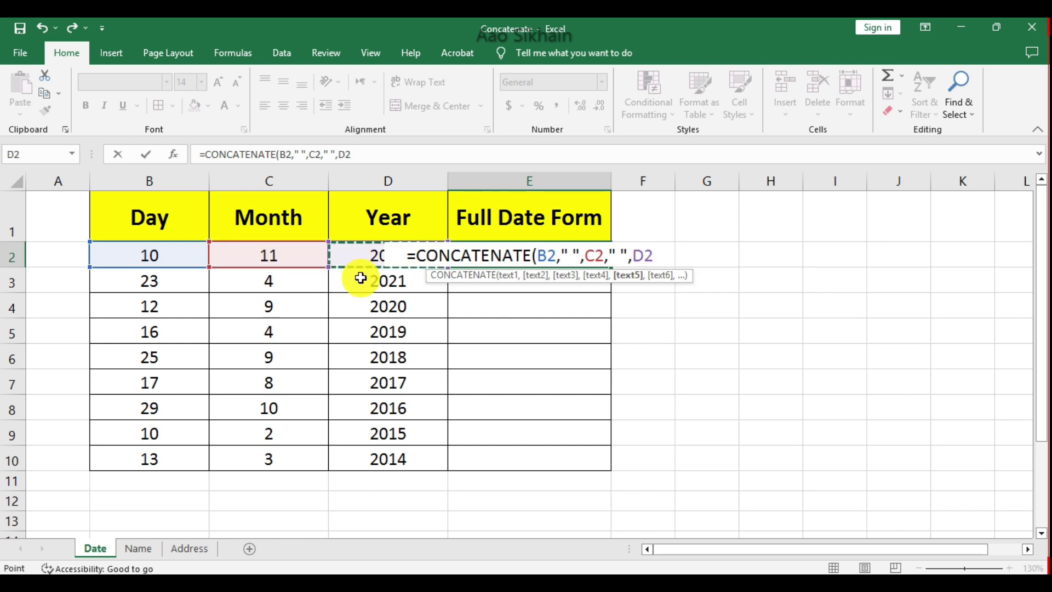
{"action": "key", "text": "Return"}
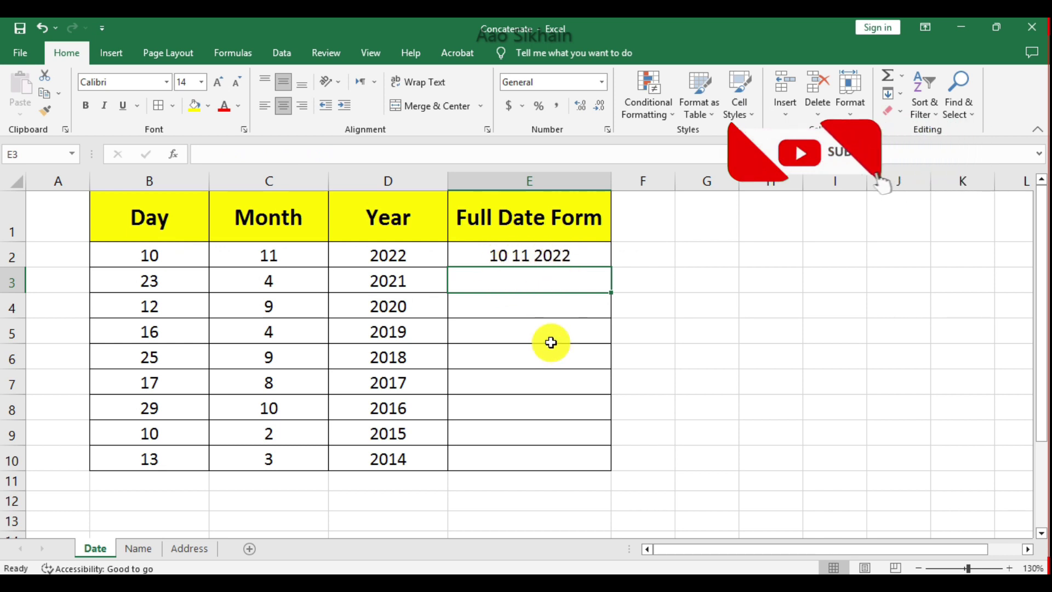
Change the separators in E2's CONCATENATE formula from spaces to slashes.
{"action": "left_click", "coordinate": [575, 255]}
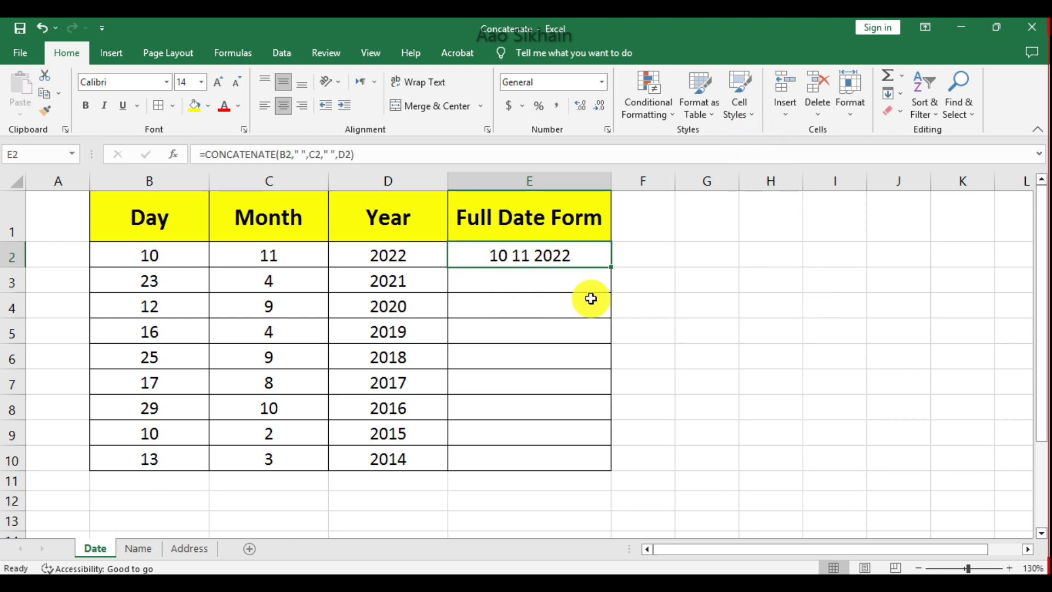
{"action": "double_click", "coordinate": [554, 255]}
{"action": "left_click", "coordinate": [570, 253]}
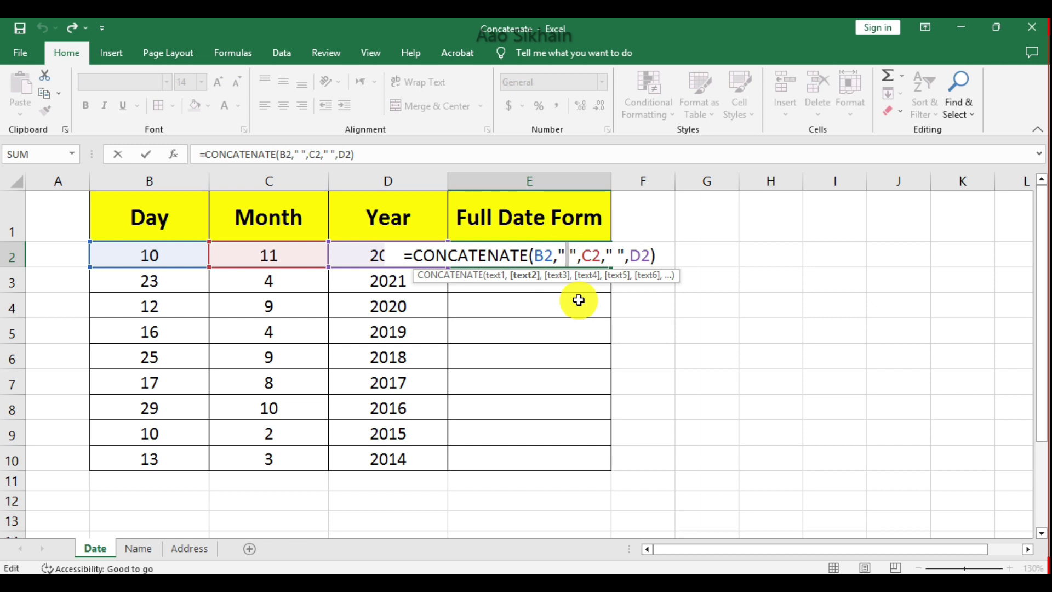
{"action": "key", "text": "BackSpace"}
{"action": "type", "text": "/"}
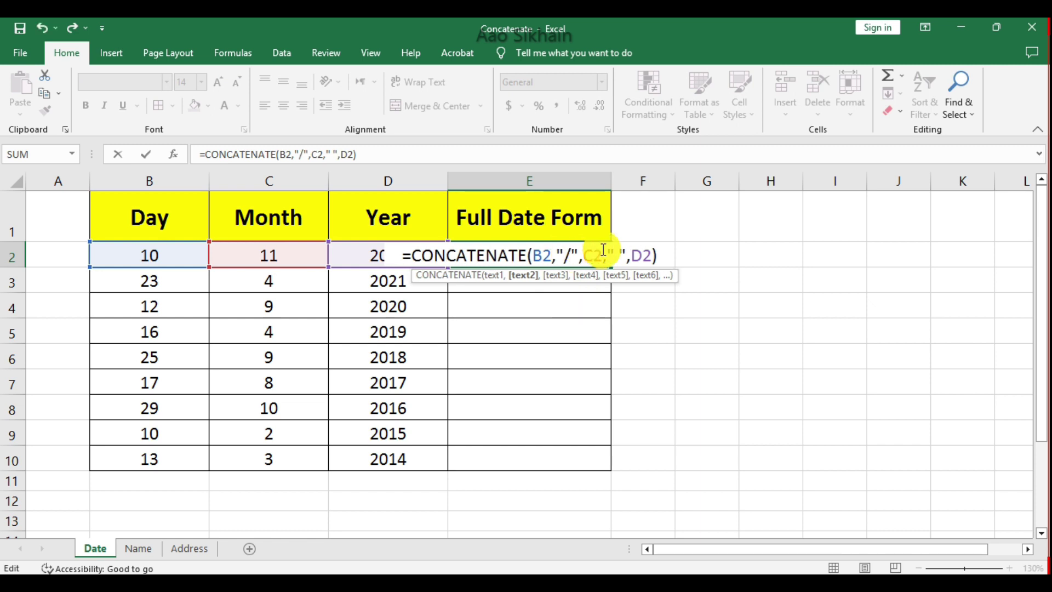
{"action": "left_click", "coordinate": [619, 256]}
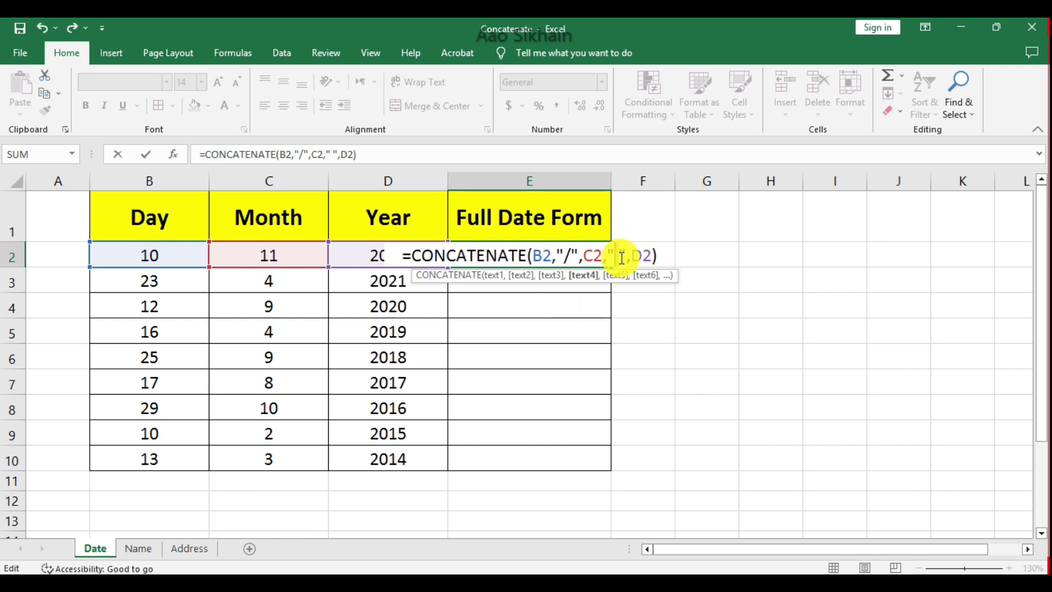
{"action": "key", "text": "BackSpace"}
{"action": "type", "text": "/"}
{"action": "key", "text": "Return"}
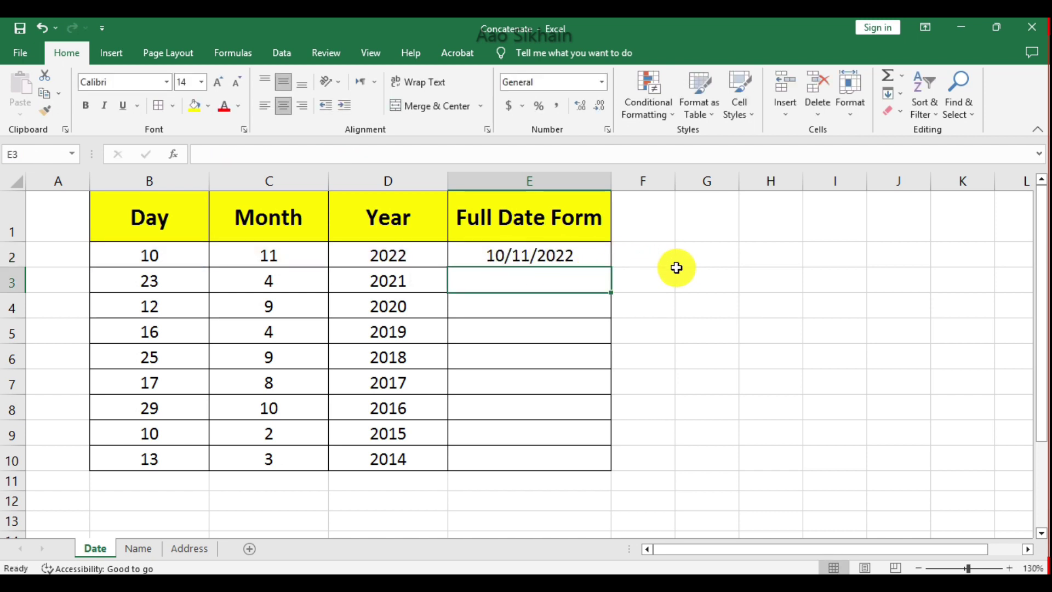
Switch E2's separators to hyphens and fill the formula down to E10.
{"action": "left_click", "coordinate": [575, 256]}
{"action": "left_click", "coordinate": [523, 255]}
{"action": "double_click", "coordinate": [524, 258]}
{"action": "key", "text": "Right"}
{"action": "key", "text": "Right"}
{"action": "key", "text": "Right"}
{"action": "type", "text": "-"}
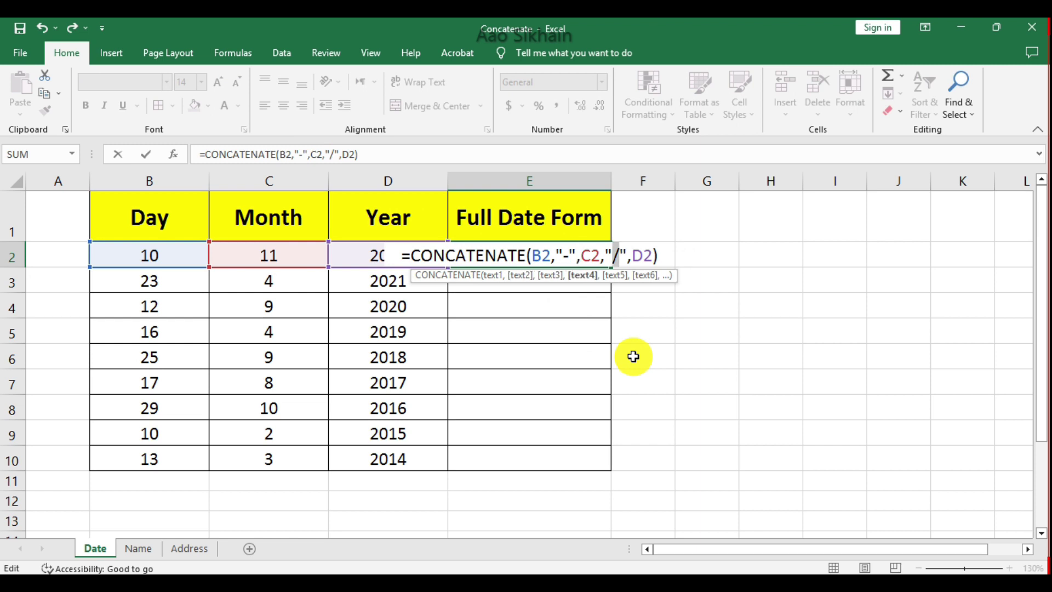
{"action": "key", "text": "Return"}
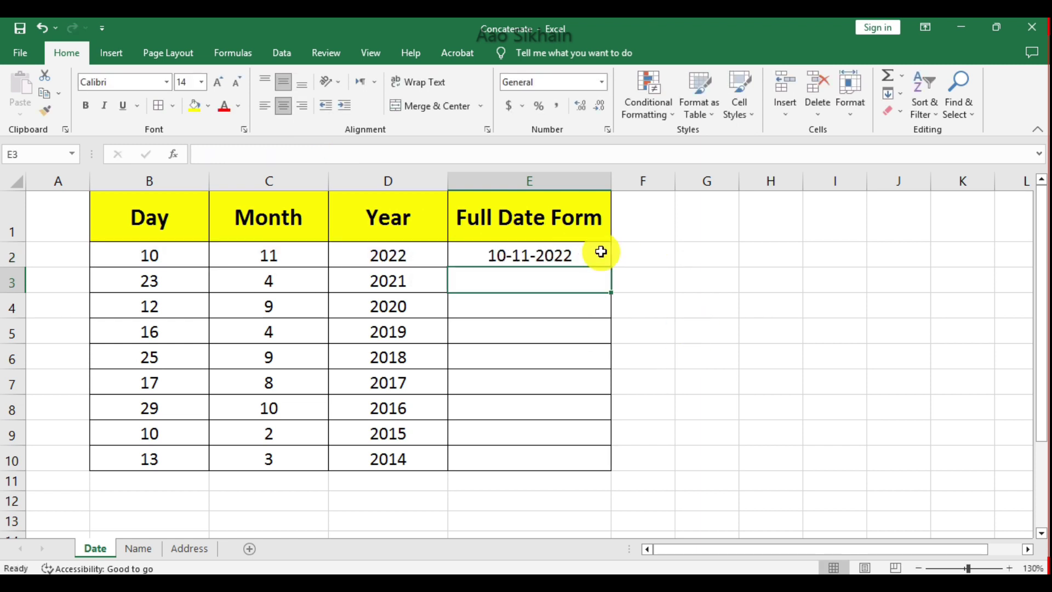
{"action": "left_click", "coordinate": [601, 252]}
{"action": "left_click_drag", "start_coordinate": [611, 266], "coordinate": [619, 482]}
Clear the filled dates from E3:E10, keeping only E2.
{"action": "left_click", "coordinate": [678, 430]}
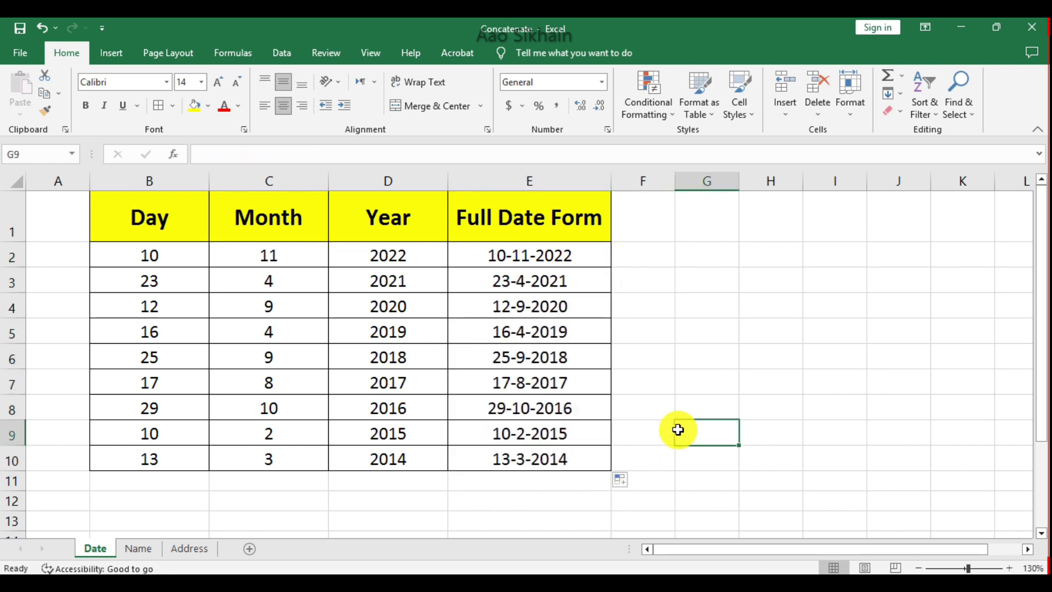
{"action": "left_click_drag", "start_coordinate": [597, 274], "coordinate": [580, 460]}
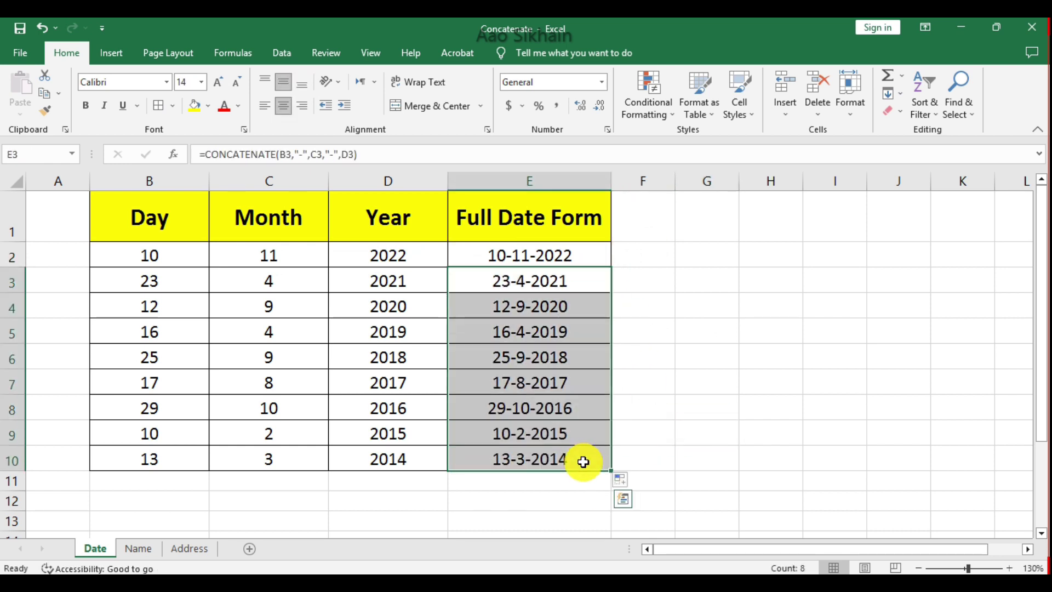
{"action": "key", "text": "Delete"}
In E7, enter =B7&"-"&C7&"-"&D7 to join day, month and year with hyphens.
{"action": "left_click", "coordinate": [682, 412]}
{"action": "key", "text": "Up"}
{"action": "key", "text": "Left"}
{"action": "key", "text": "Left"}
{"action": "type", "text": "="}
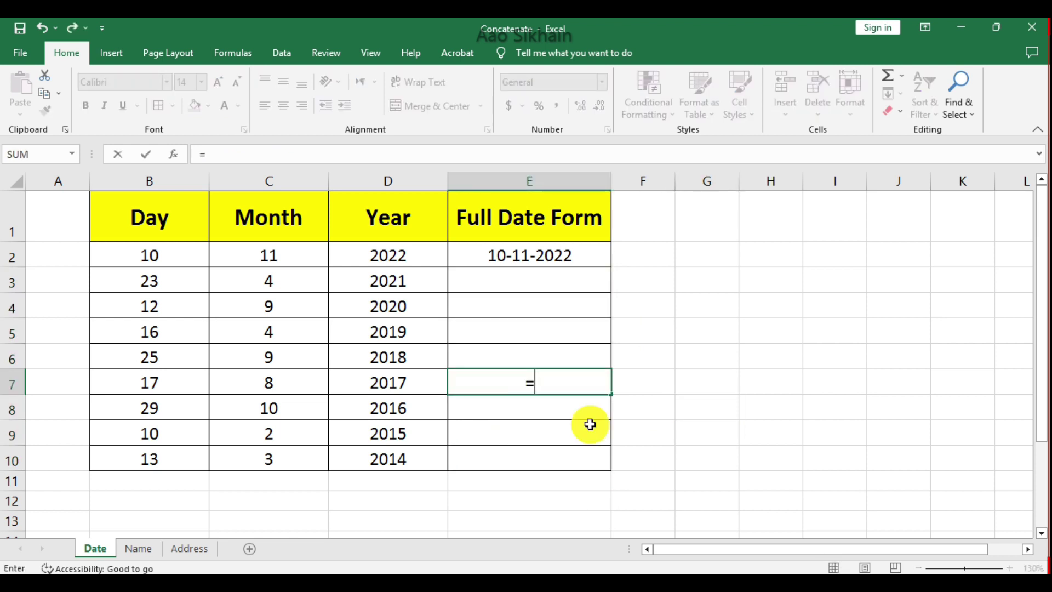
{"action": "left_click", "coordinate": [160, 382]}
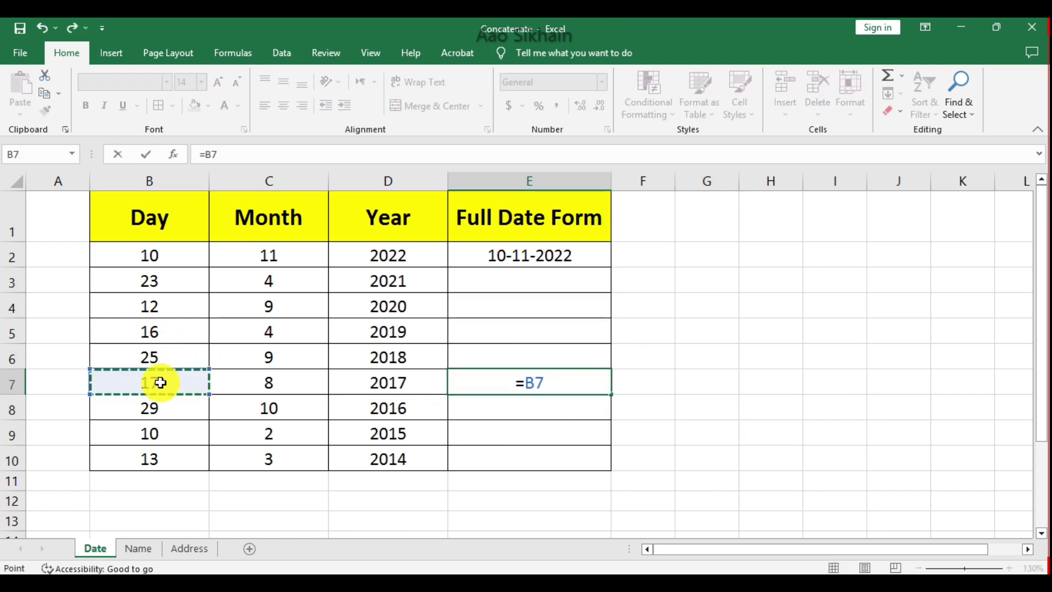
{"action": "type", "text": "&"}
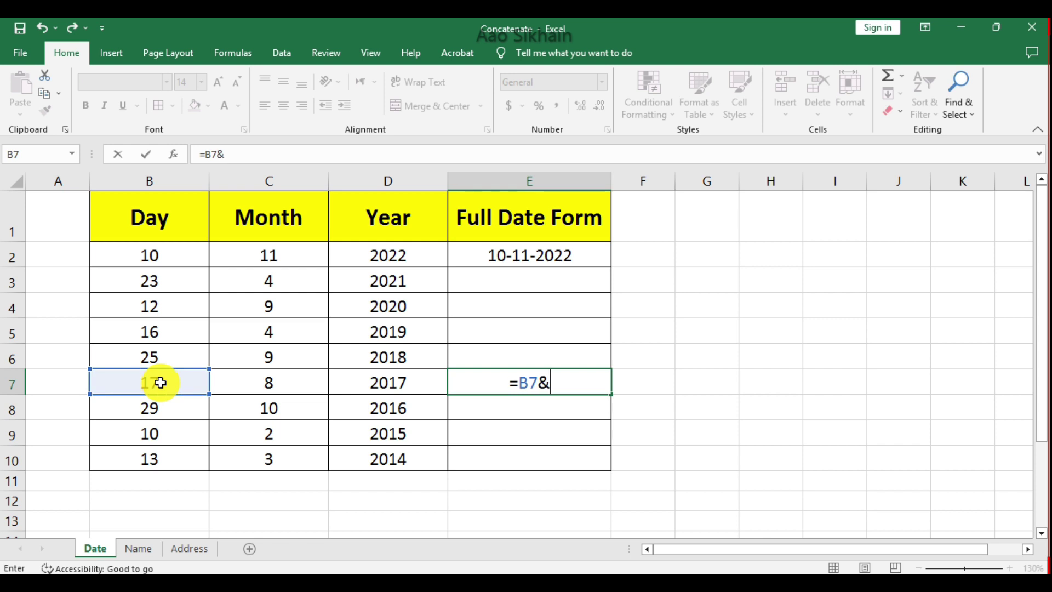
{"action": "type", "text": "\""}
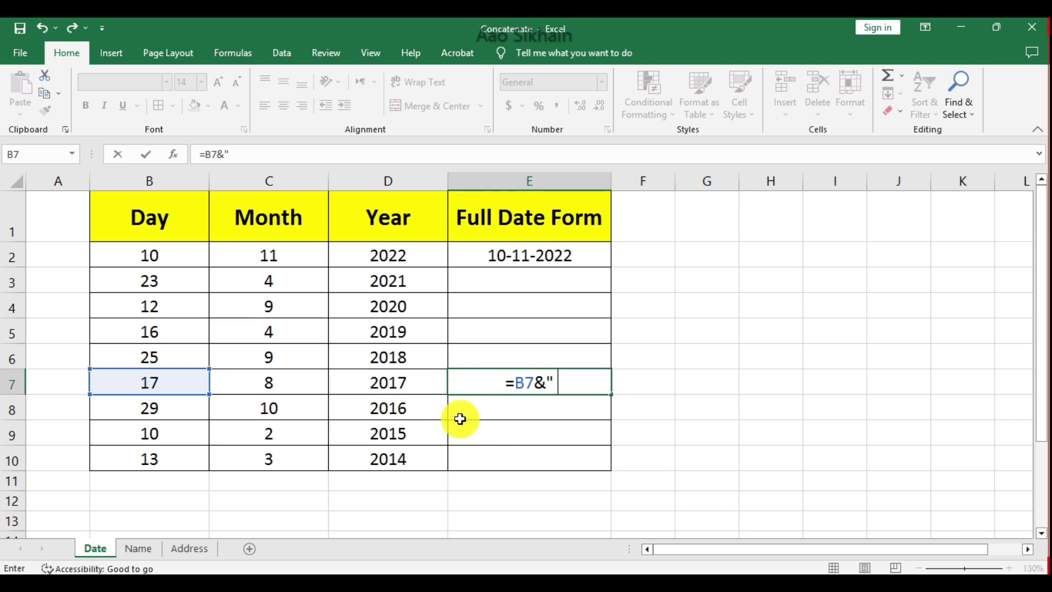
{"action": "type", "text": "-"}
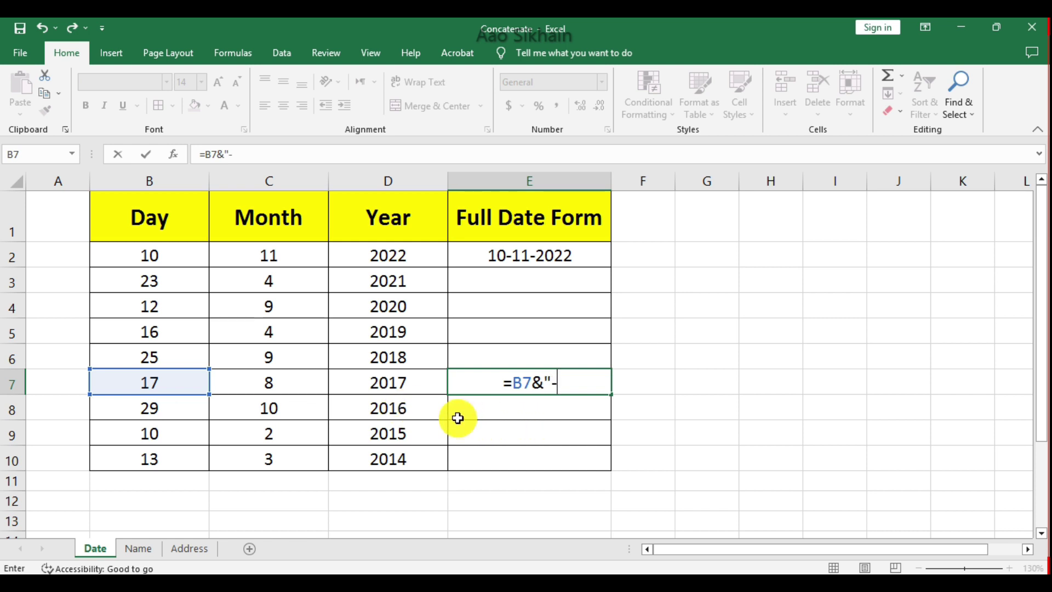
{"action": "type", "text": "\""}
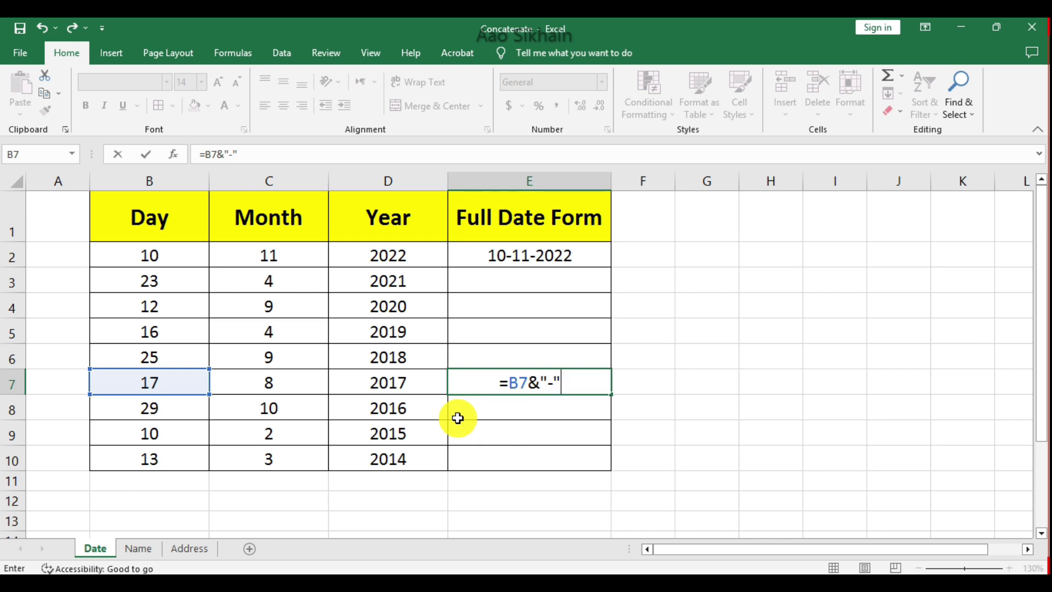
{"action": "type", "text": "&"}
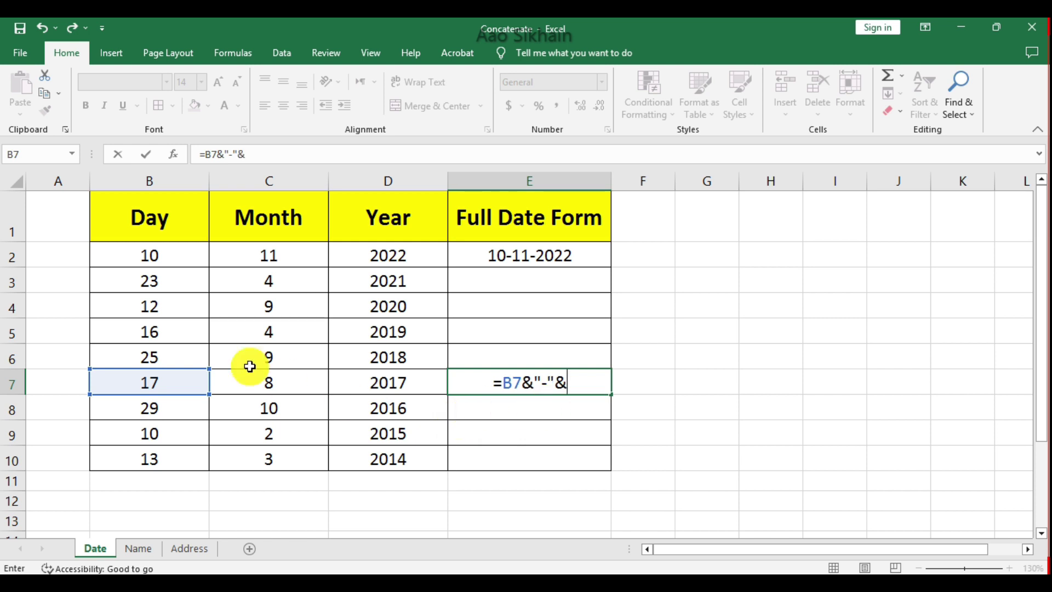
{"action": "left_click", "coordinate": [261, 382]}
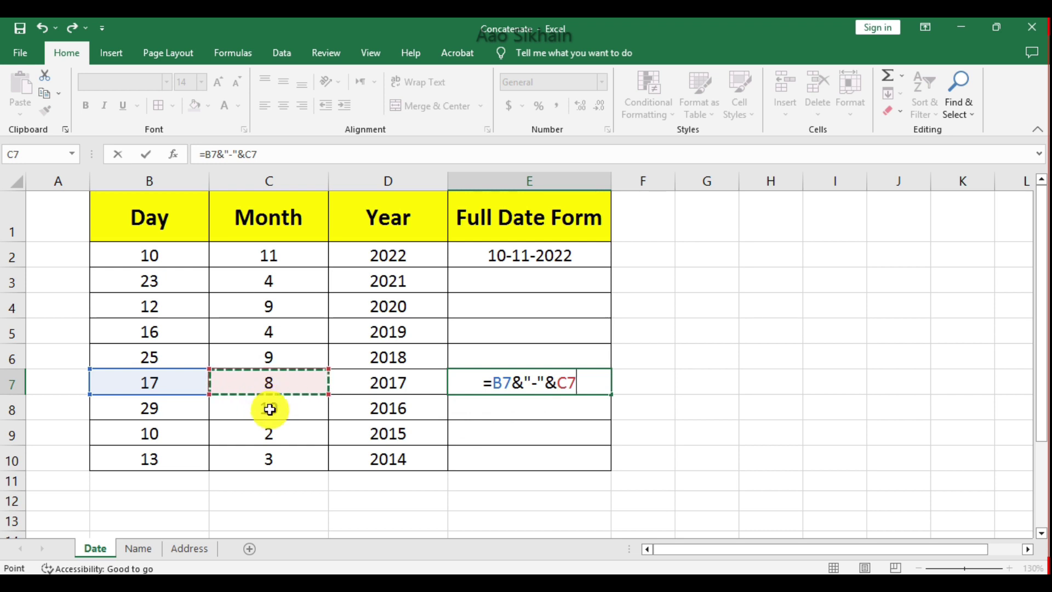
{"action": "type", "text": "&"}
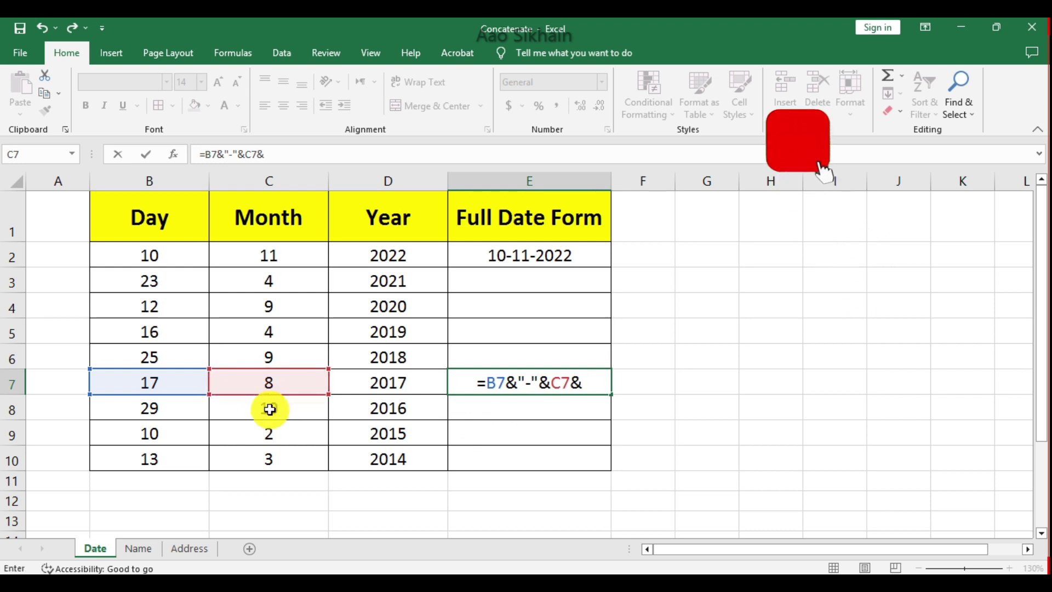
{"action": "type", "text": "\""}
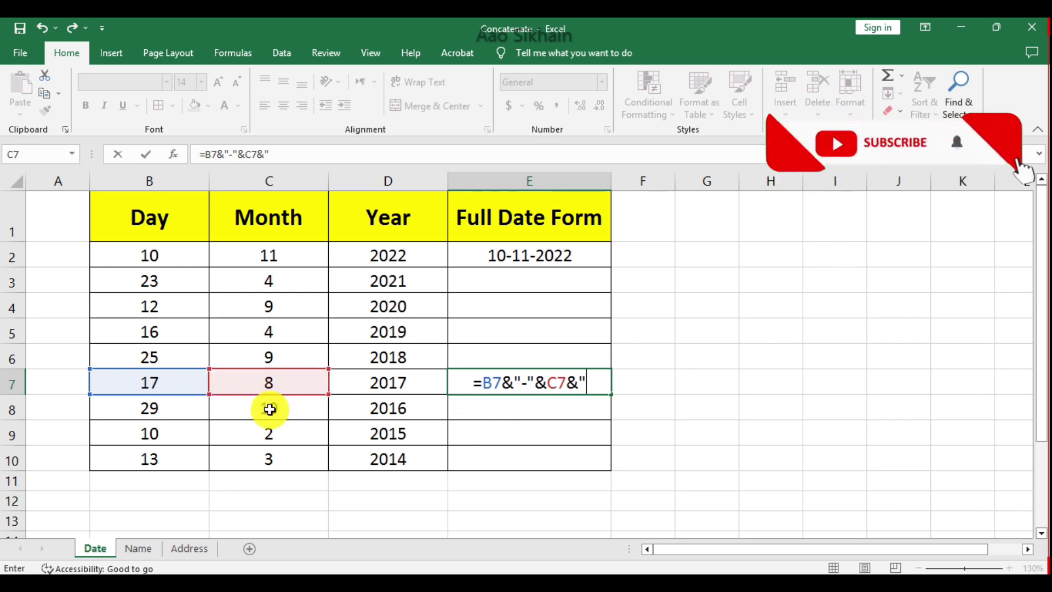
{"action": "type", "text": "-"}
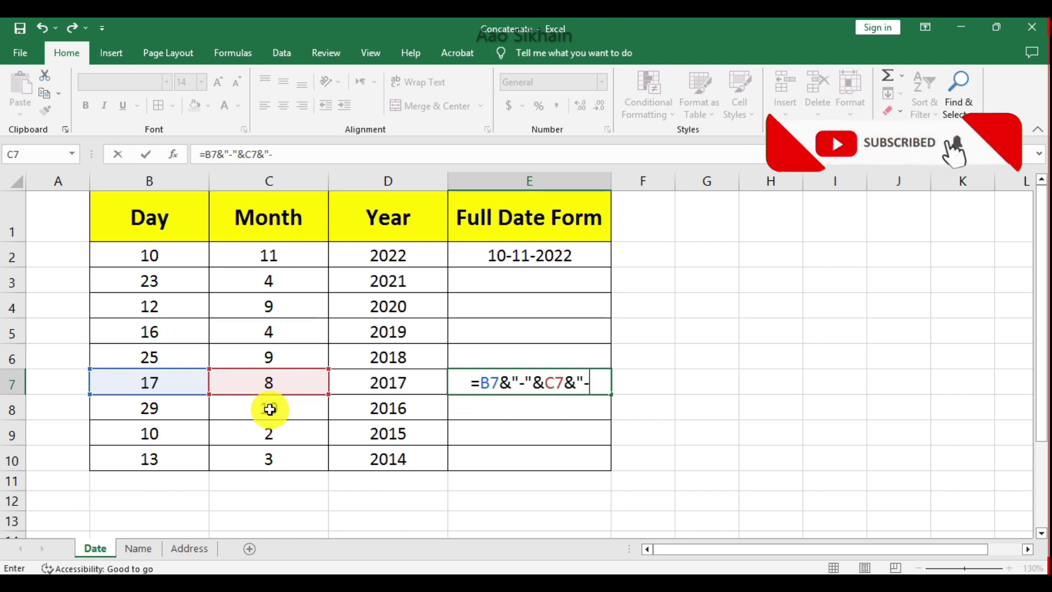
{"action": "type", "text": "\""}
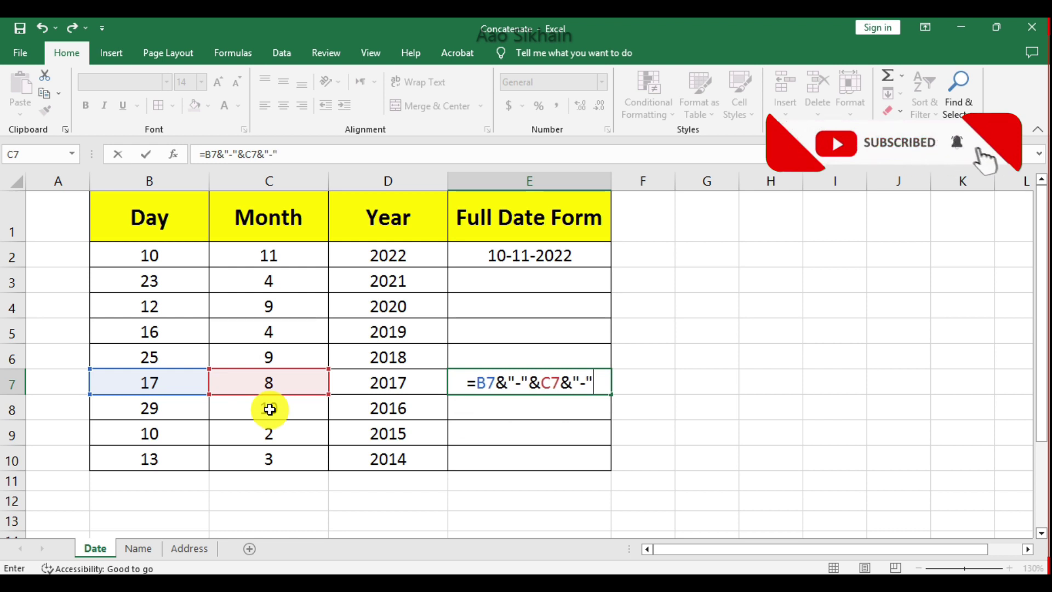
{"action": "type", "text": "&"}
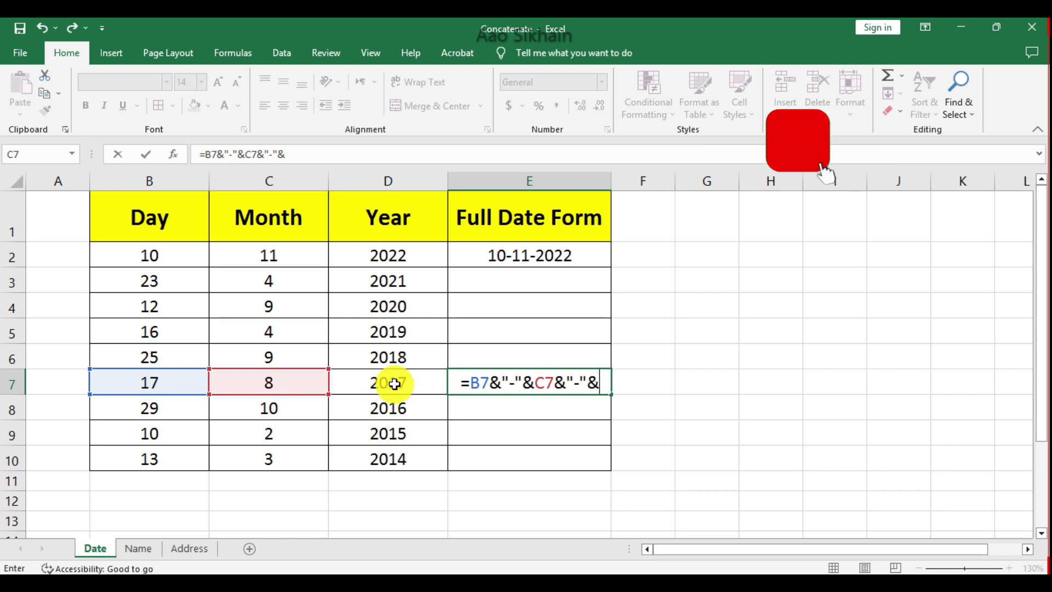
{"action": "left_click", "coordinate": [394, 383]}
{"action": "key", "text": "Return"}
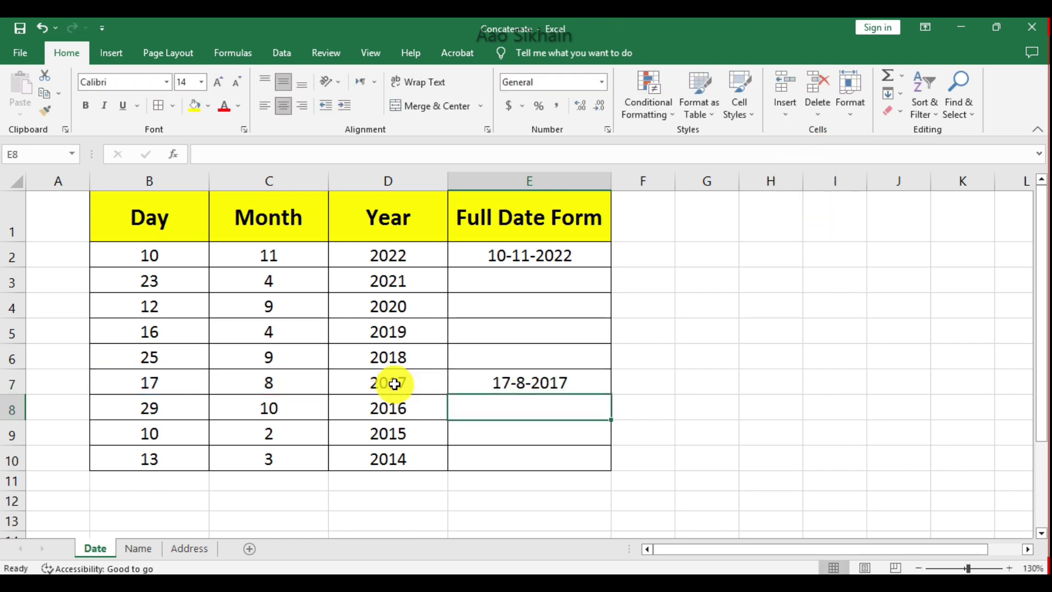
Fill the E7 hyphen date formula down to E10.
{"action": "left_click", "coordinate": [600, 383]}
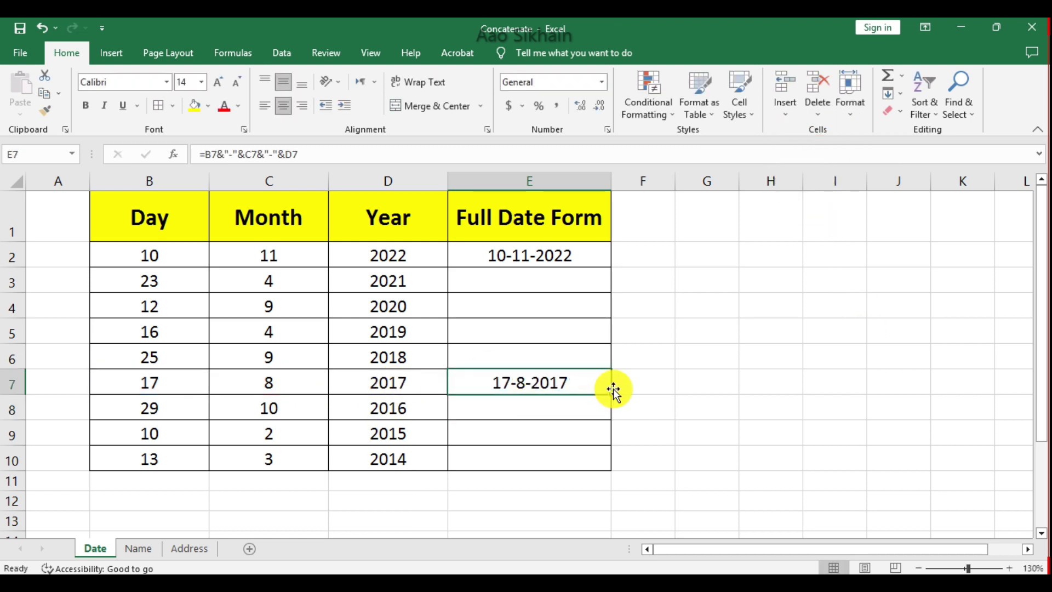
{"action": "left_click_drag", "start_coordinate": [613, 394], "coordinate": [683, 396]}
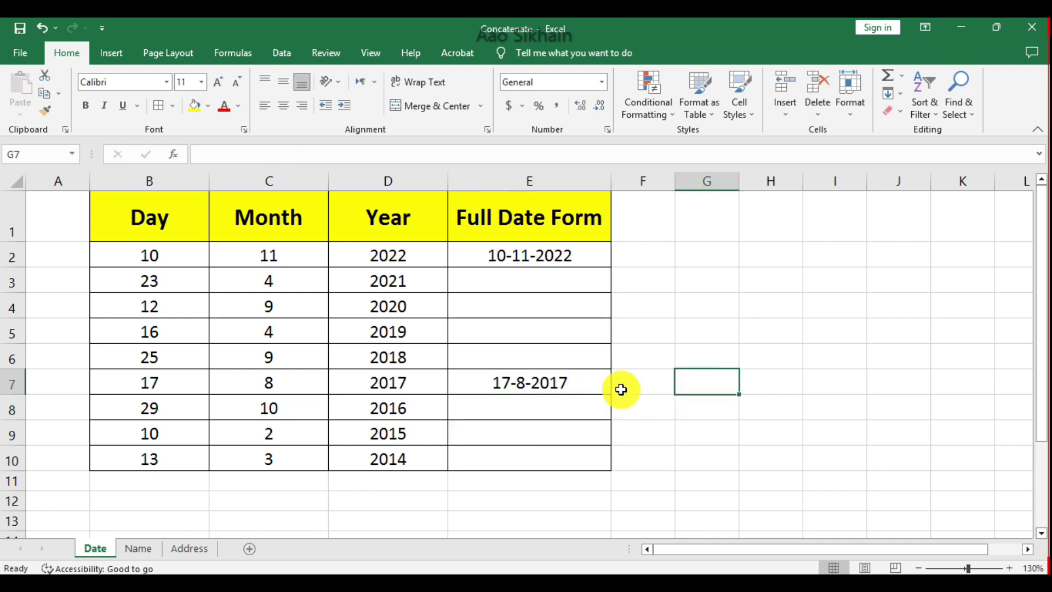
{"action": "left_click", "coordinate": [595, 386]}
{"action": "left_click_drag", "start_coordinate": [611, 394], "coordinate": [602, 465]}
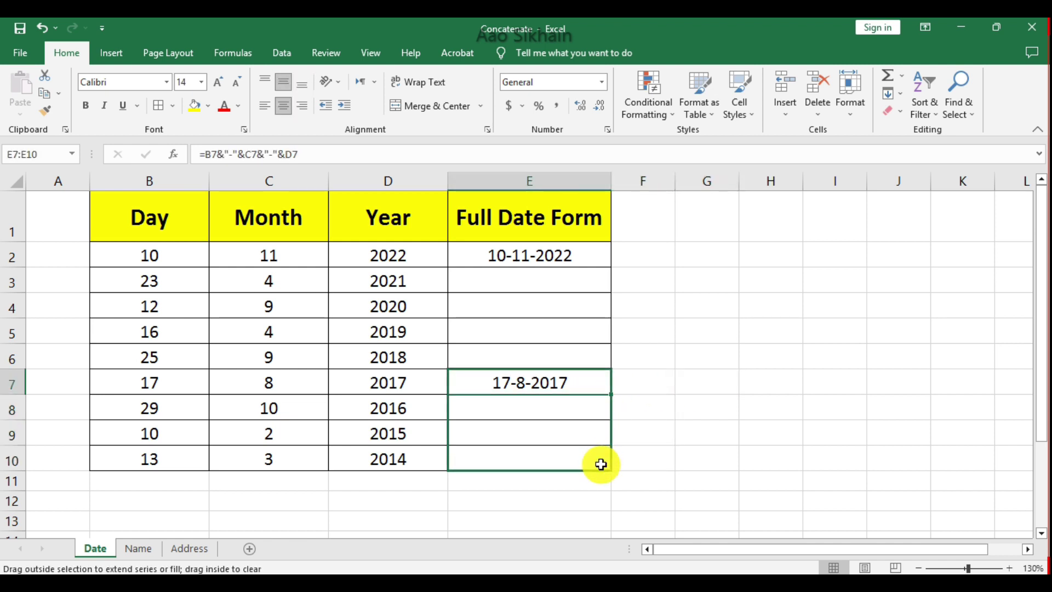
{"action": "left_click", "coordinate": [663, 404]}
Change E7's separators to slashes and refill E7:E10, giving dates like 17/8/2017.
{"action": "left_click", "coordinate": [524, 381]}
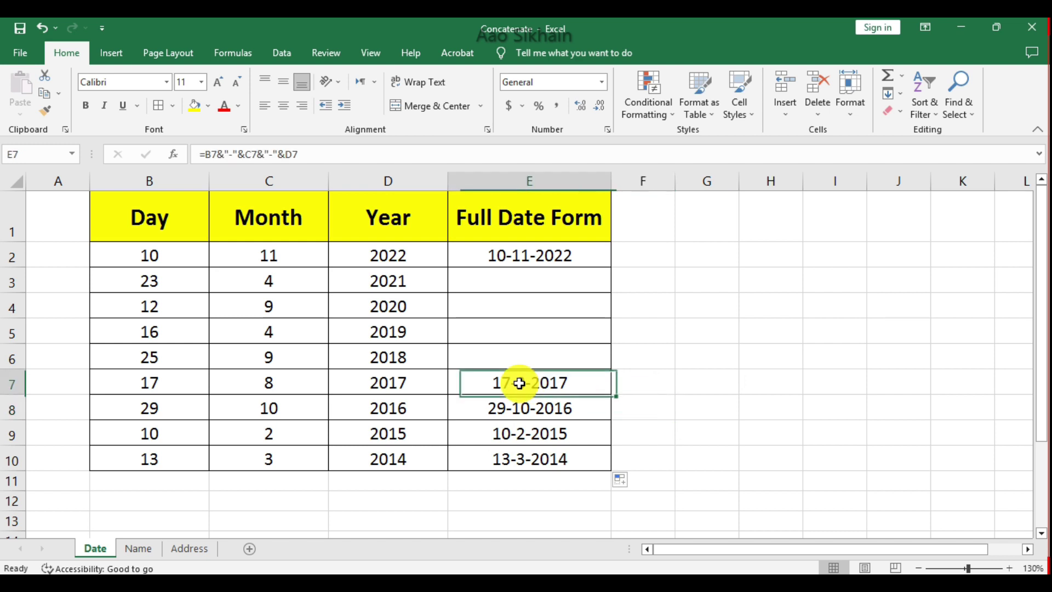
{"action": "double_click", "coordinate": [525, 382]}
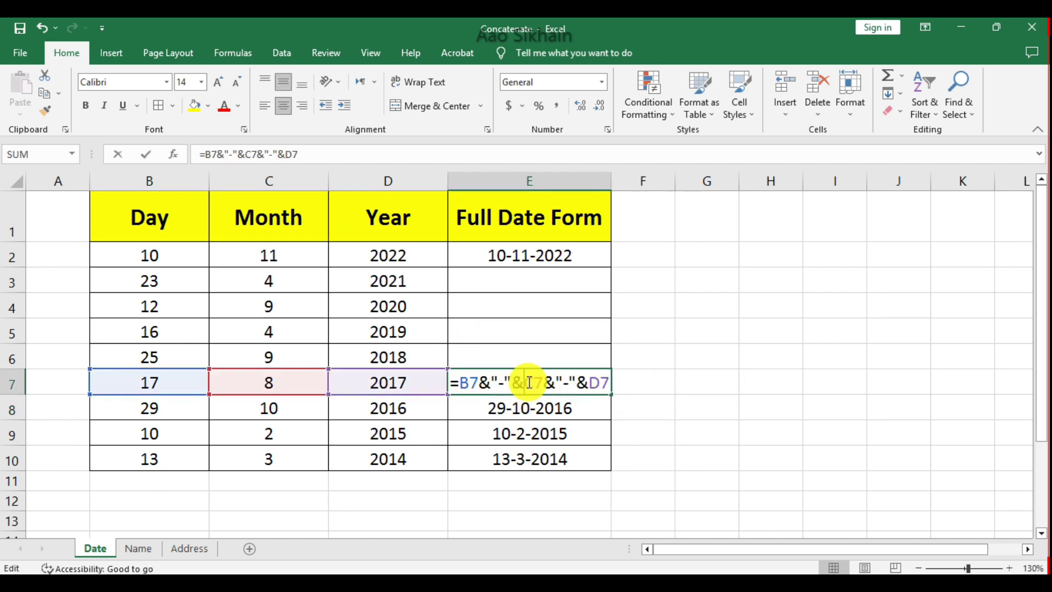
{"action": "left_click", "coordinate": [503, 383]}
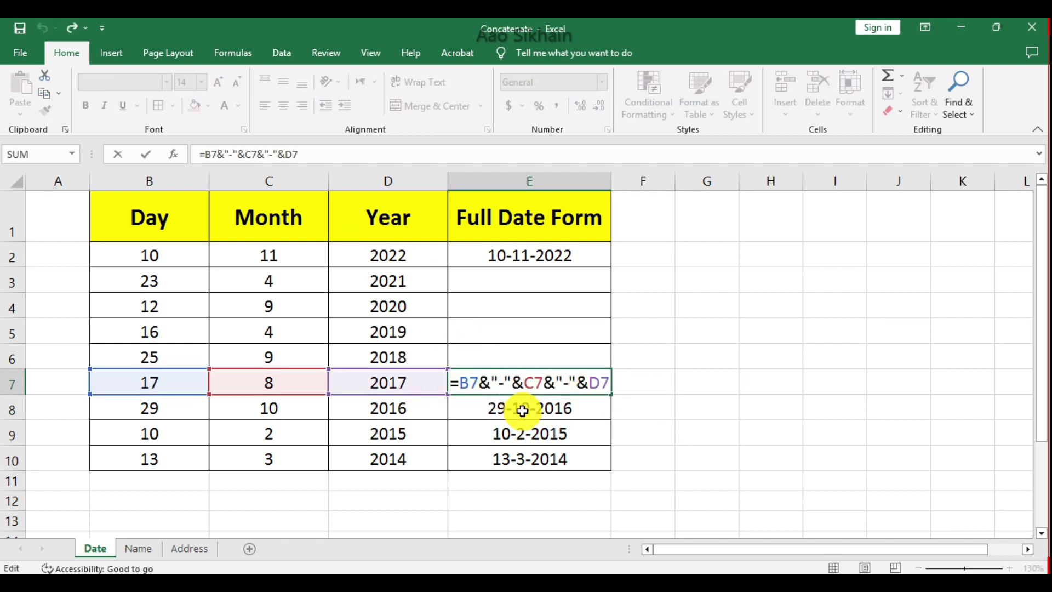
{"action": "type", "text": "/8"}
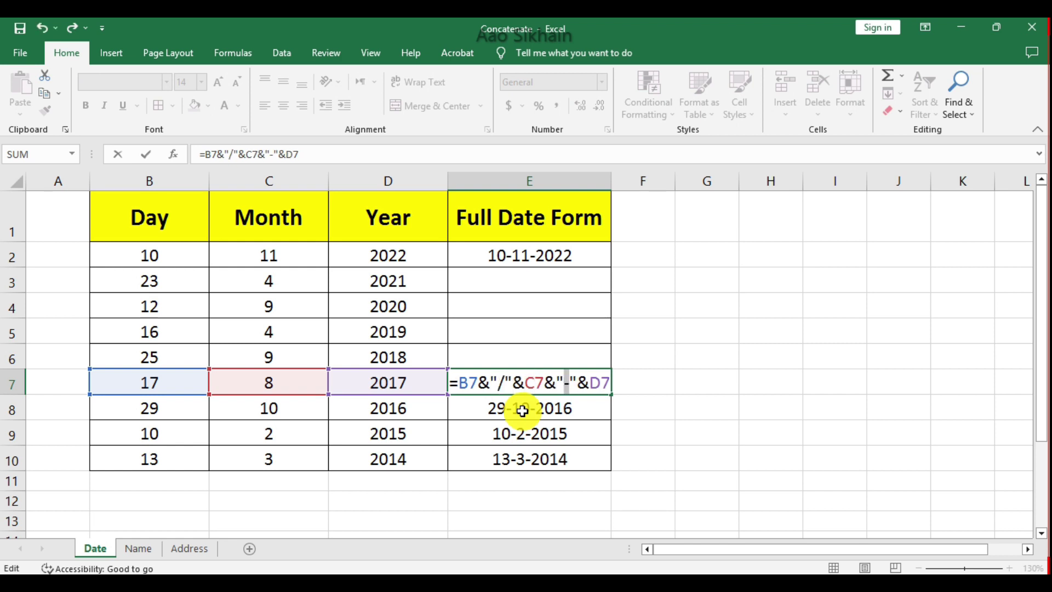
{"action": "type", "text": "/"}
{"action": "key", "text": "Return"}
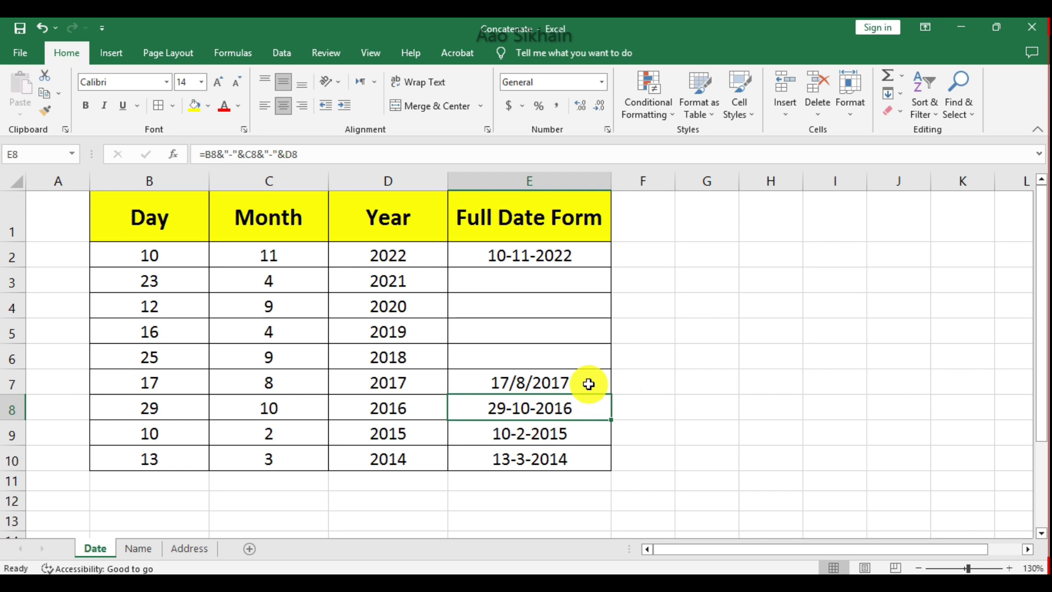
{"action": "left_click", "coordinate": [589, 384]}
{"action": "left_click_drag", "start_coordinate": [610, 395], "coordinate": [606, 462]}
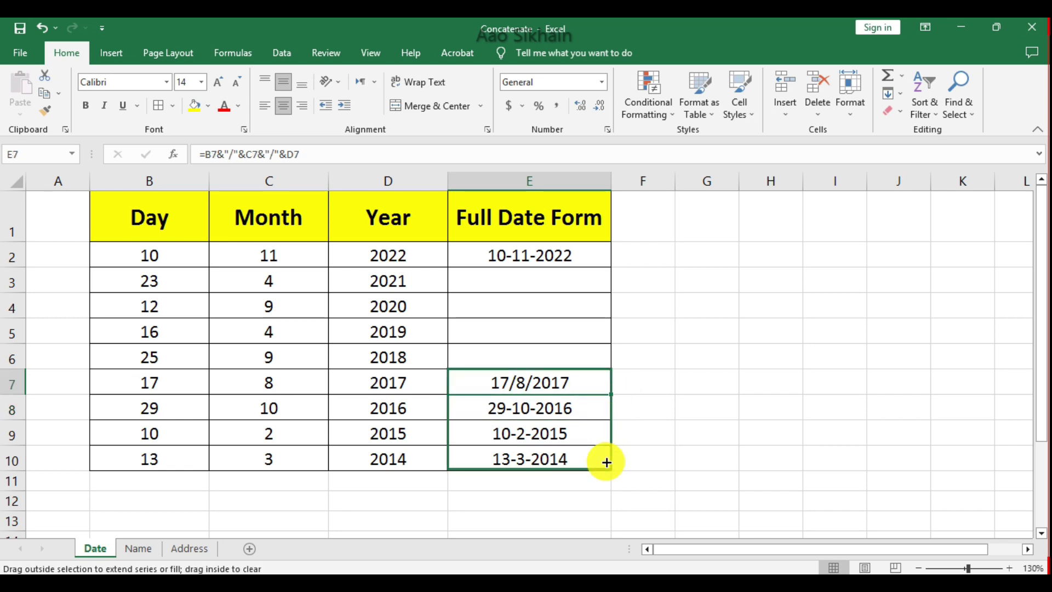
{"action": "left_click", "coordinate": [687, 434]}
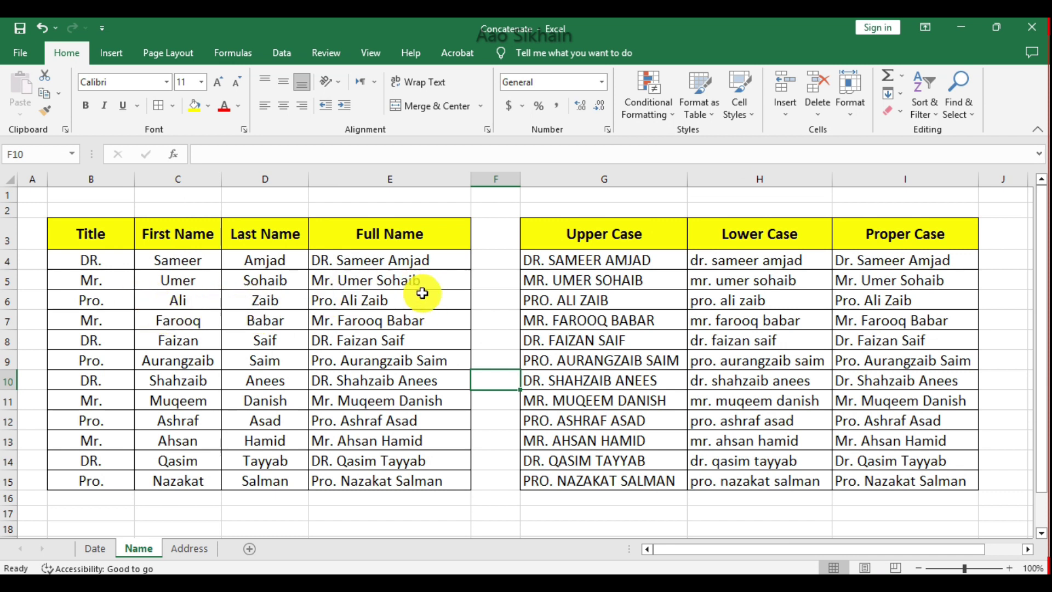
Delete the full names in E4:E15 on the Name sheet.
{"action": "left_click_drag", "start_coordinate": [412, 260], "coordinate": [418, 475]}
{"action": "key", "text": "Delete"}
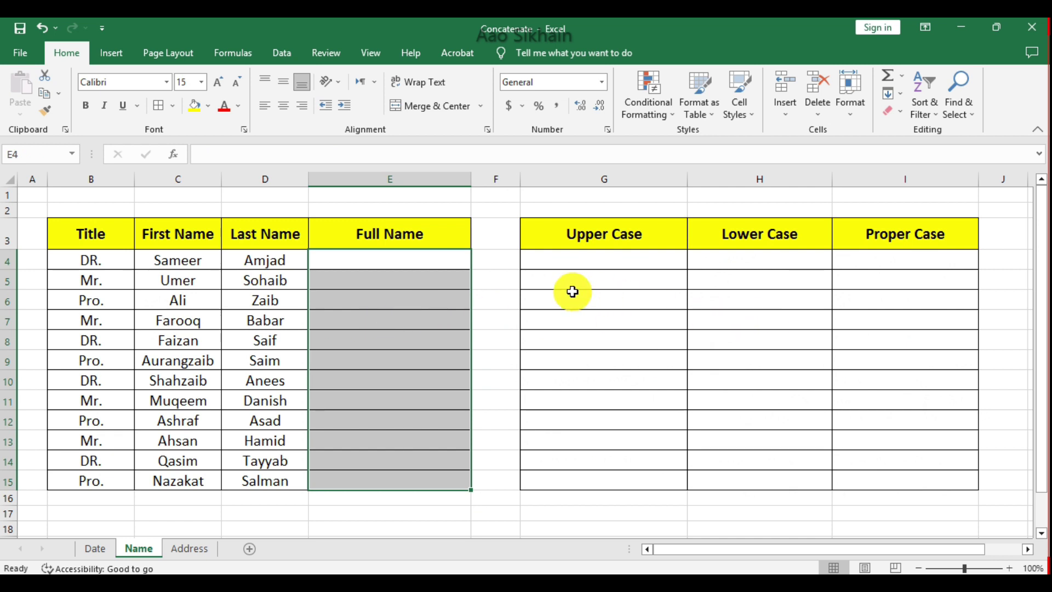
{"action": "key", "text": "ctrl+z"}
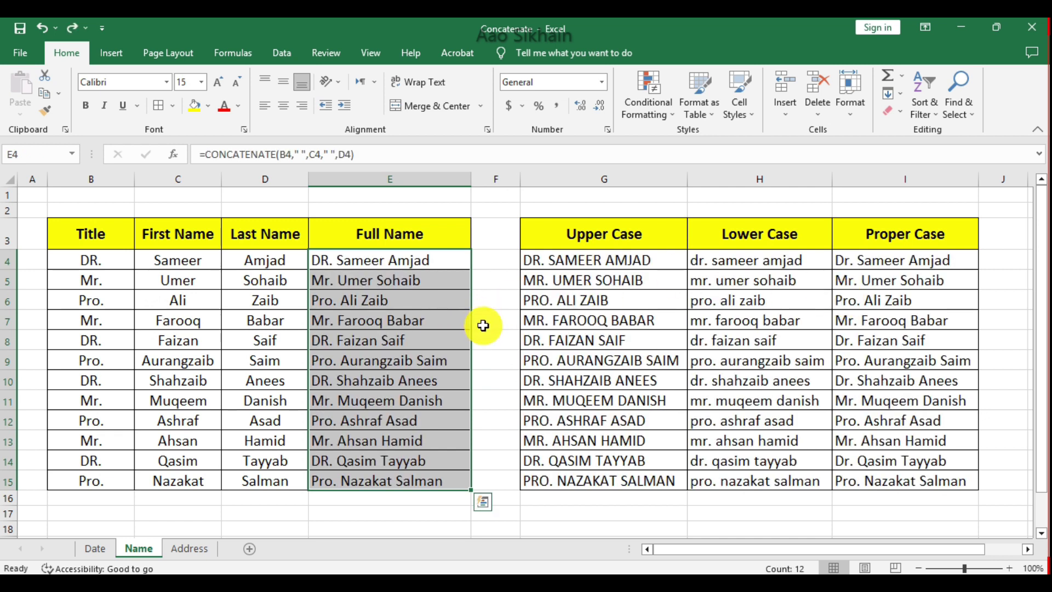
{"action": "key", "text": "Delete"}
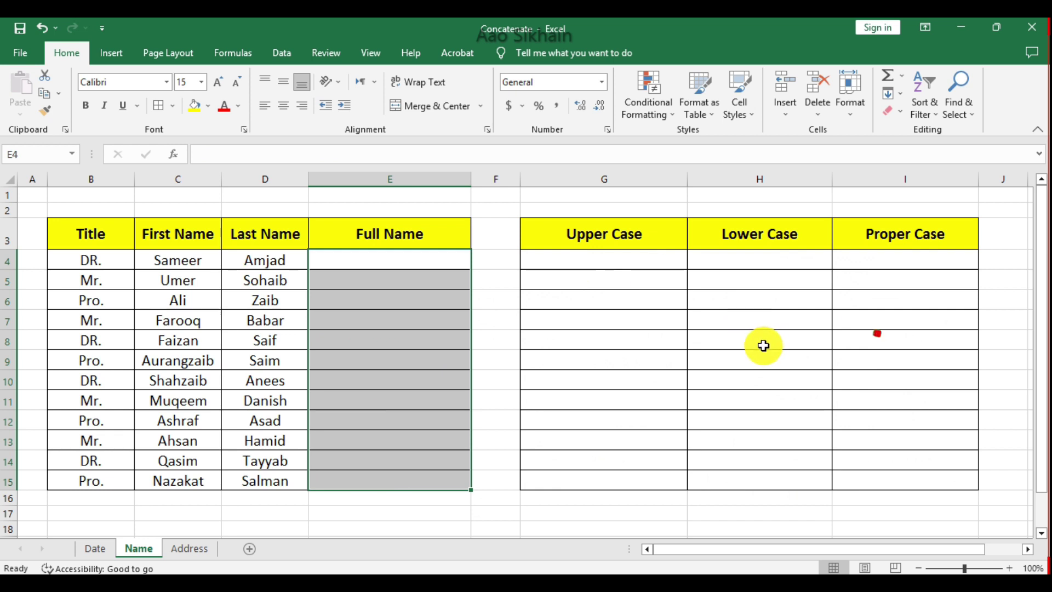
{"action": "left_click", "coordinate": [624, 327]}
In E4, enter a CONCATENATE formula joining Title B4, First Name C4 and Last Name D4.
{"action": "left_click", "coordinate": [353, 258]}
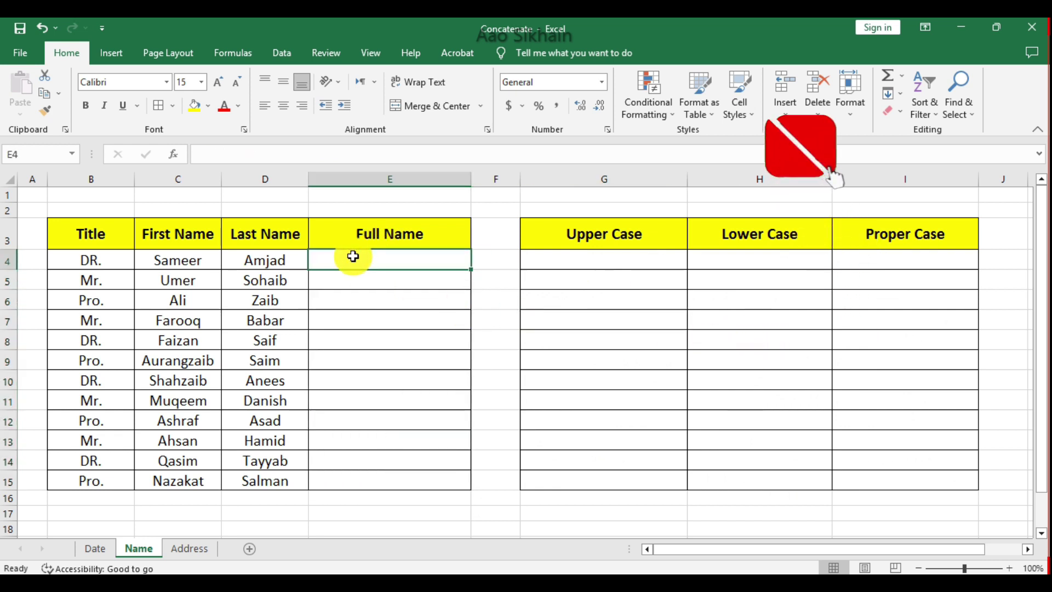
{"action": "type", "text": "=con"}
{"action": "double_click", "coordinate": [323, 280]}
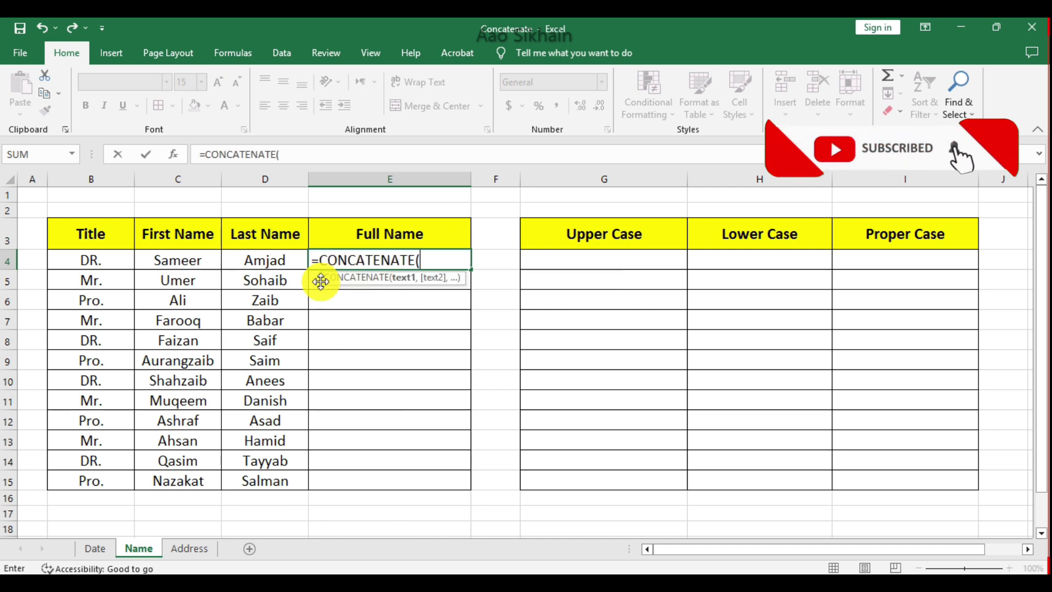
{"action": "left_click", "coordinate": [101, 262]}
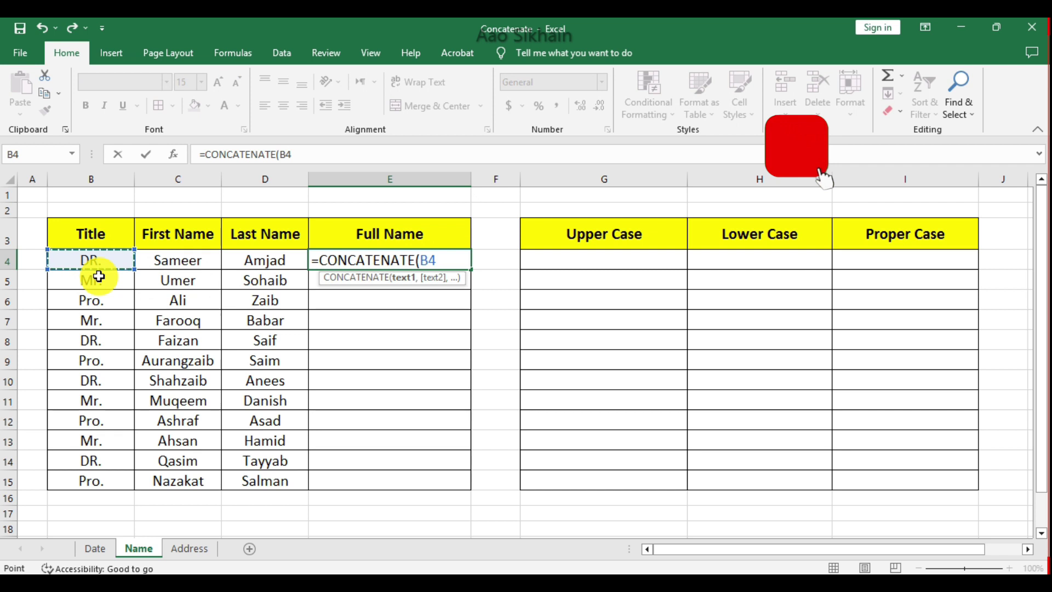
{"action": "type", "text": ",\" \","}
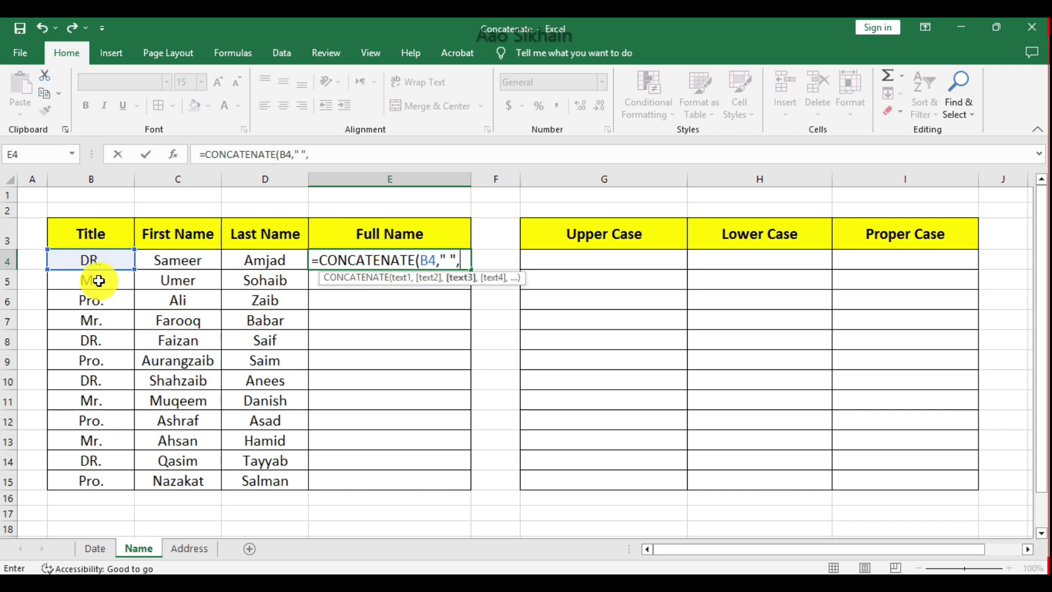
{"action": "left_click", "coordinate": [172, 261]}
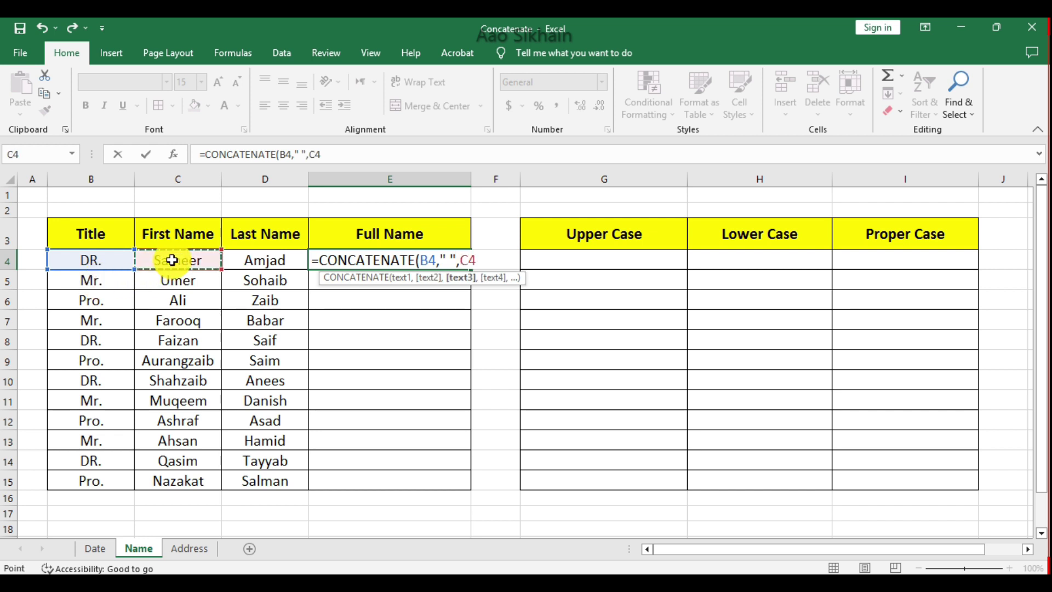
{"action": "type", "text": ",\" \","}
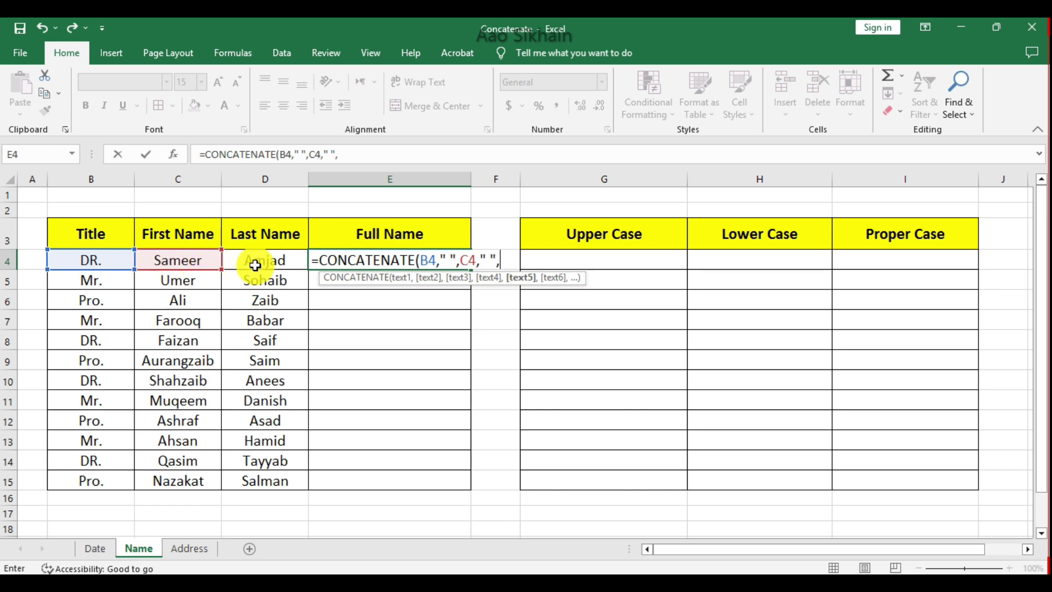
{"action": "left_click", "coordinate": [255, 262]}
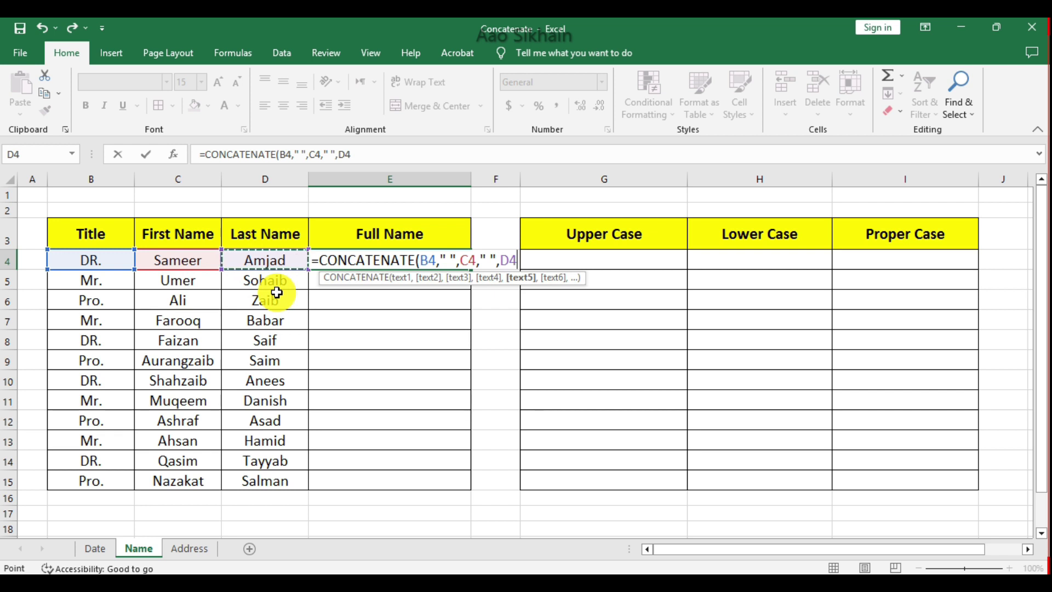
{"action": "key", "text": "Return"}
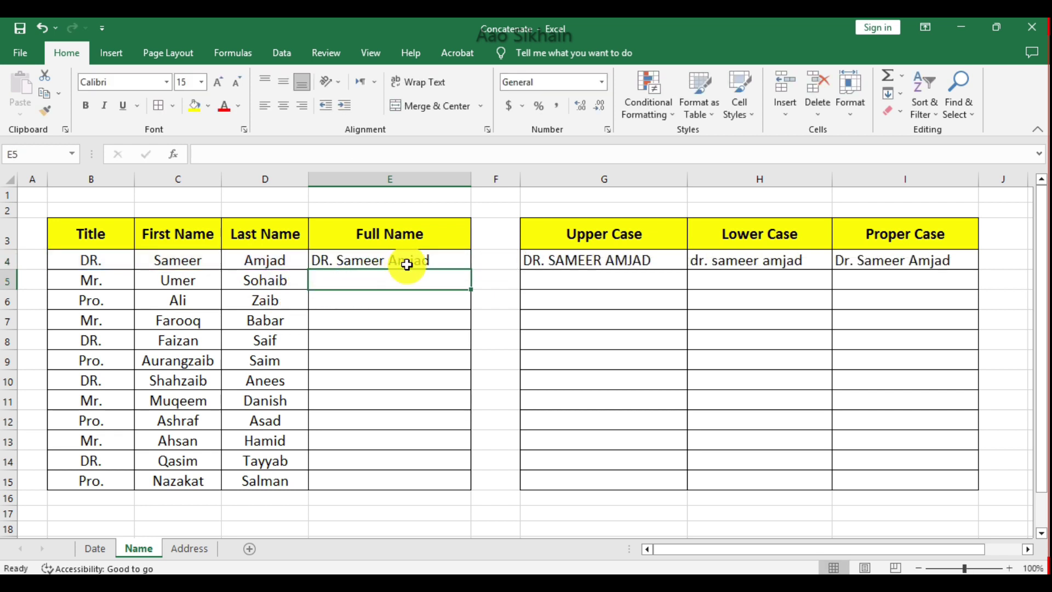
Fill the full-name formula down to E15 and clear the case columns G4:I15.
{"action": "left_click", "coordinate": [423, 261]}
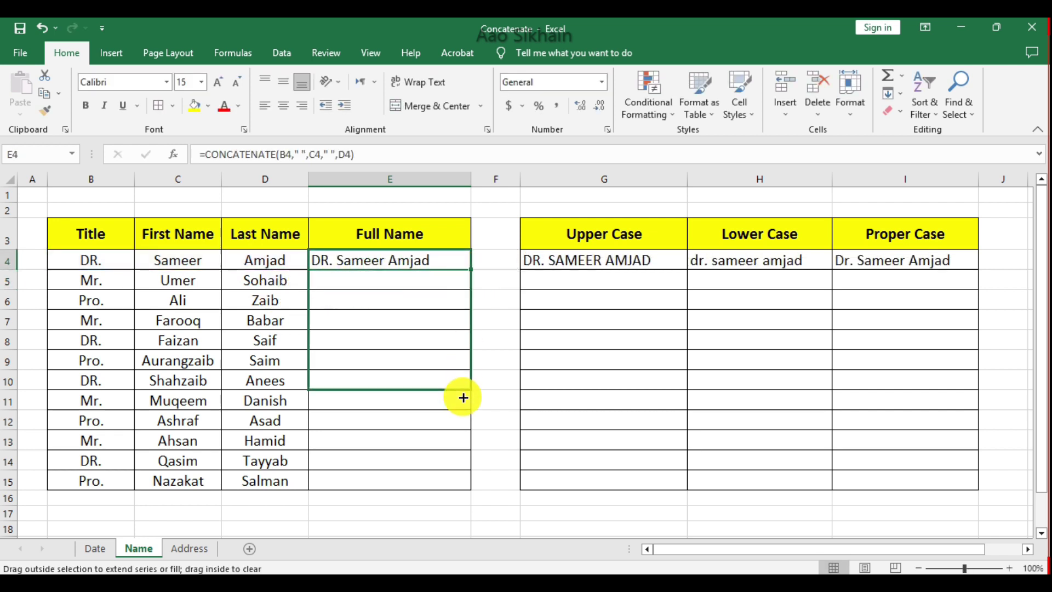
{"action": "left_click_drag", "start_coordinate": [471, 271], "coordinate": [470, 491]}
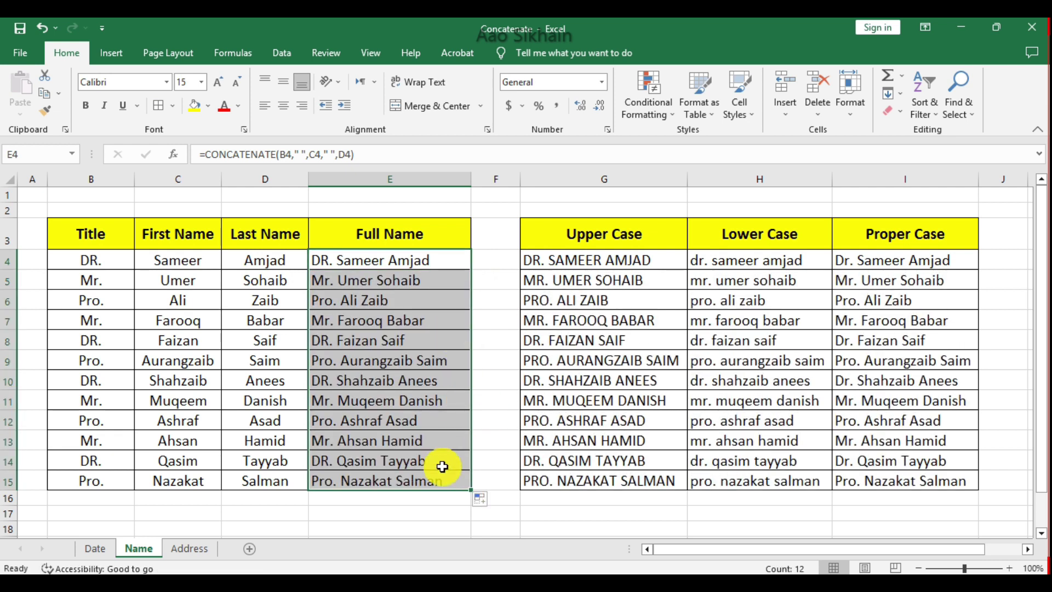
{"action": "left_click", "coordinate": [498, 383]}
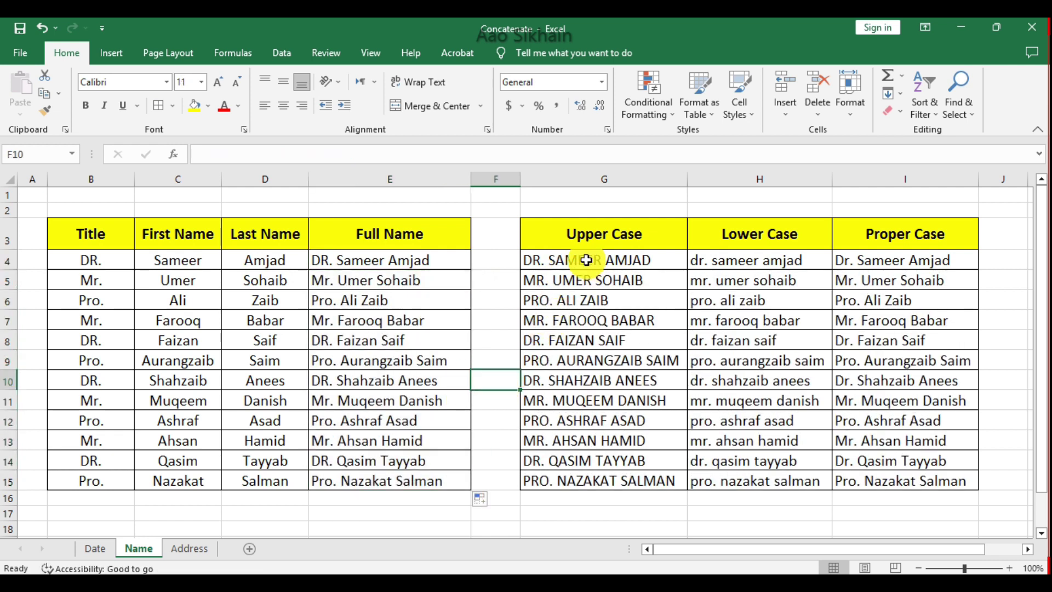
{"action": "left_click_drag", "start_coordinate": [586, 260], "coordinate": [833, 488]}
{"action": "key", "text": "Delete"}
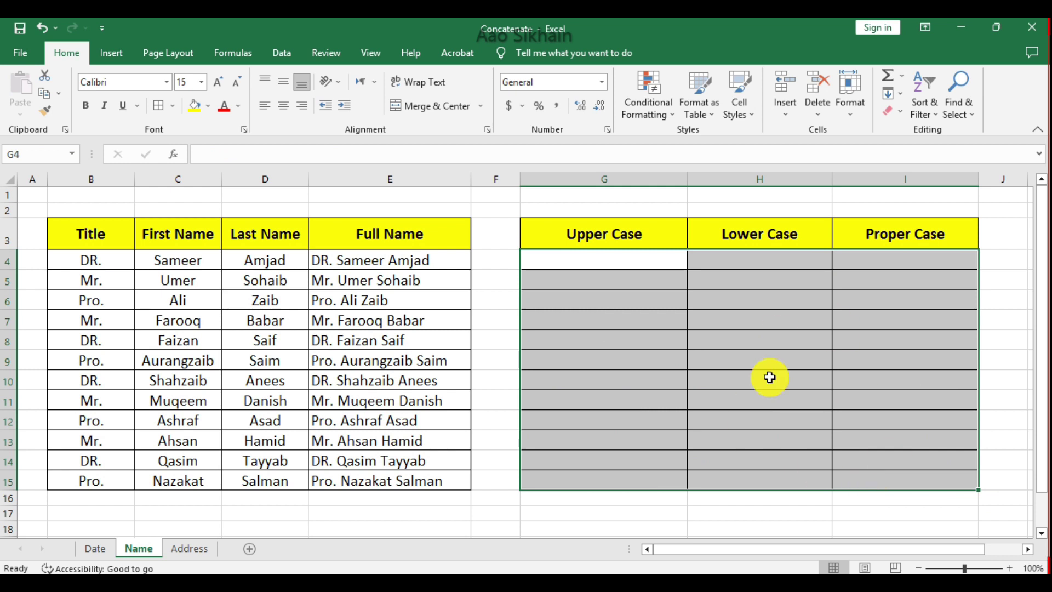
Clear the full names in E5:E15.
{"action": "left_click", "coordinate": [476, 316]}
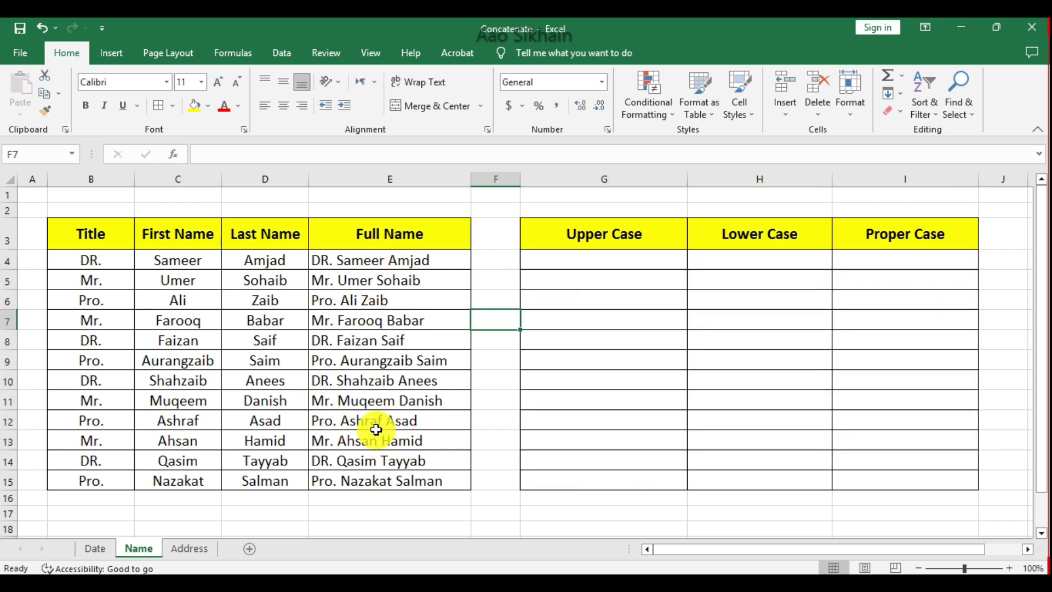
{"action": "left_click_drag", "start_coordinate": [415, 277], "coordinate": [411, 481]}
{"action": "key", "text": "Delete"}
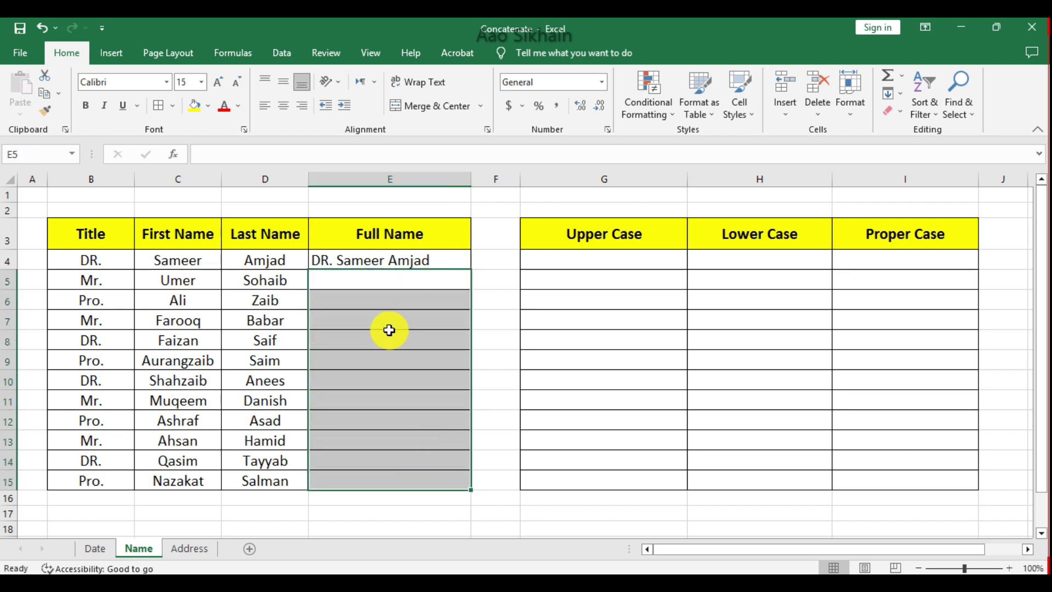
Enter =B8&" "&C8&" "&D8 in E8 and fill it down to E15.
{"action": "left_click", "coordinate": [389, 330]}
{"action": "type", "text": "="}
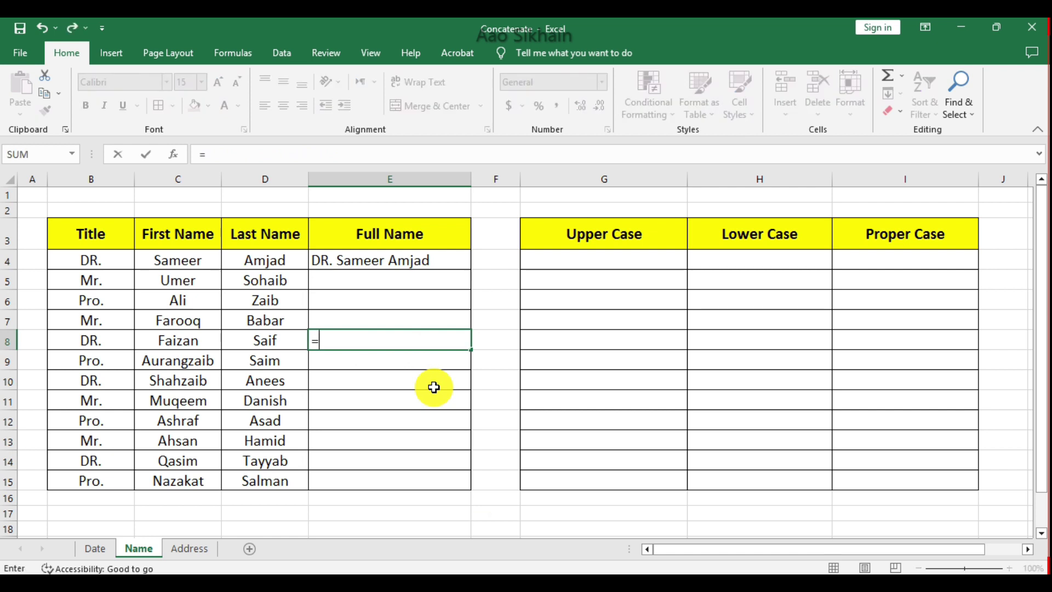
{"action": "left_click", "coordinate": [112, 339]}
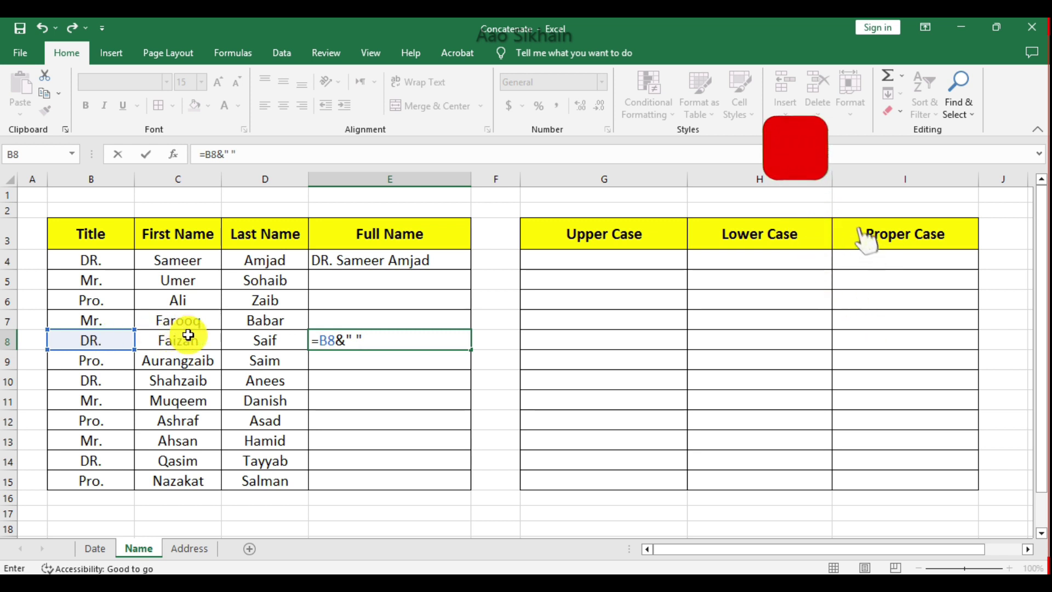
{"action": "type", "text": "&"}
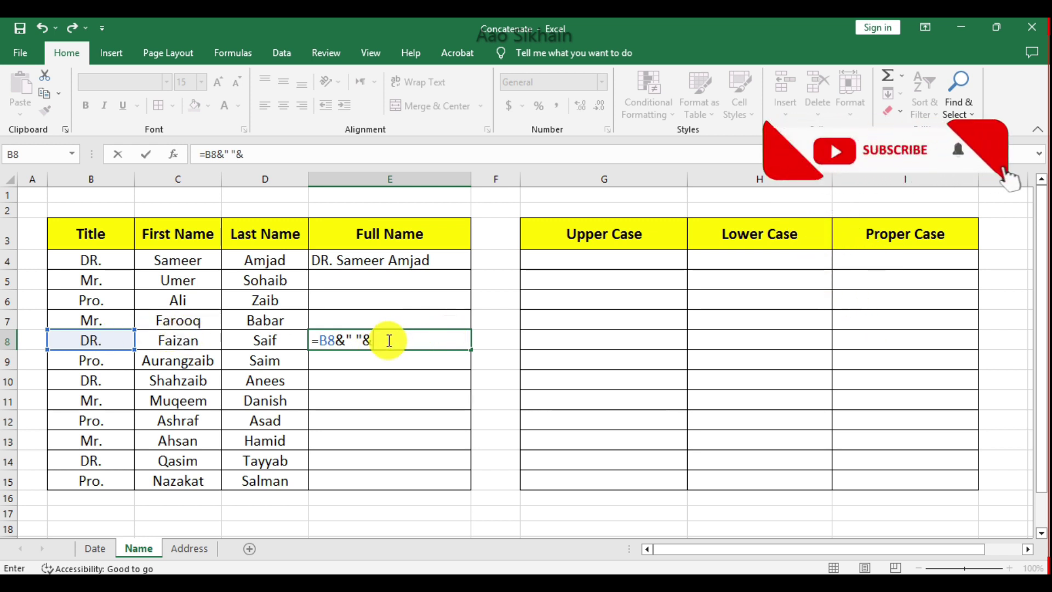
{"action": "left_click", "coordinate": [194, 341]}
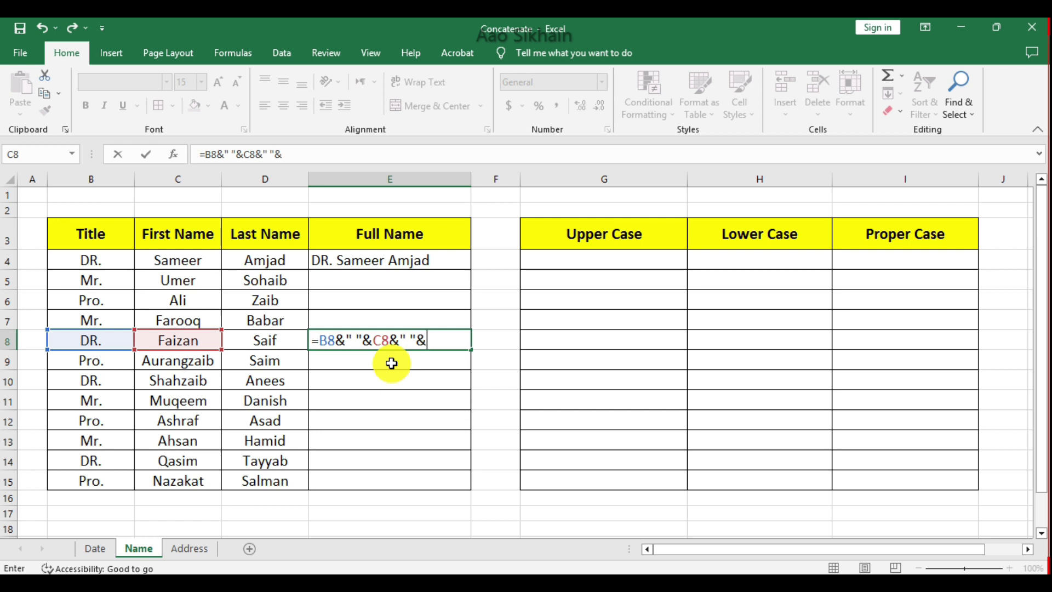
{"action": "left_click", "coordinate": [274, 340]}
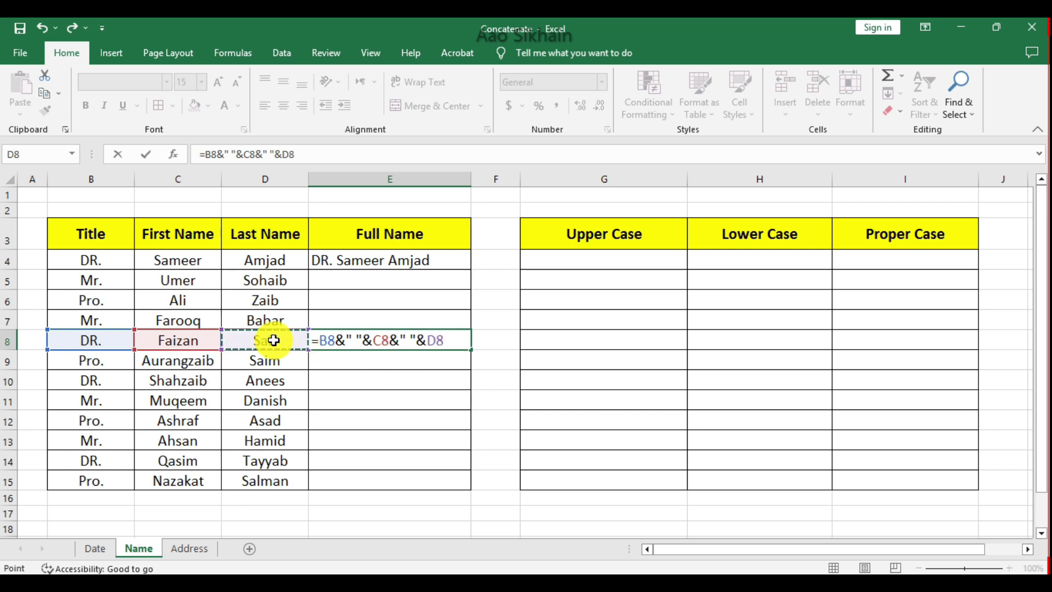
{"action": "key", "text": "Return"}
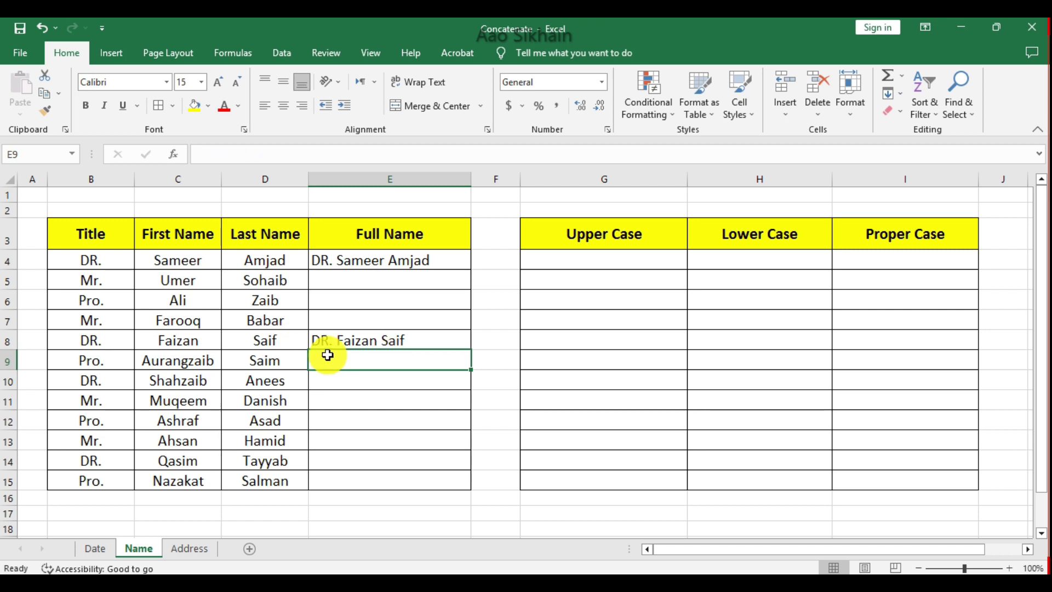
{"action": "left_click", "coordinate": [432, 342]}
{"action": "left_click_drag", "start_coordinate": [470, 351], "coordinate": [470, 484]}
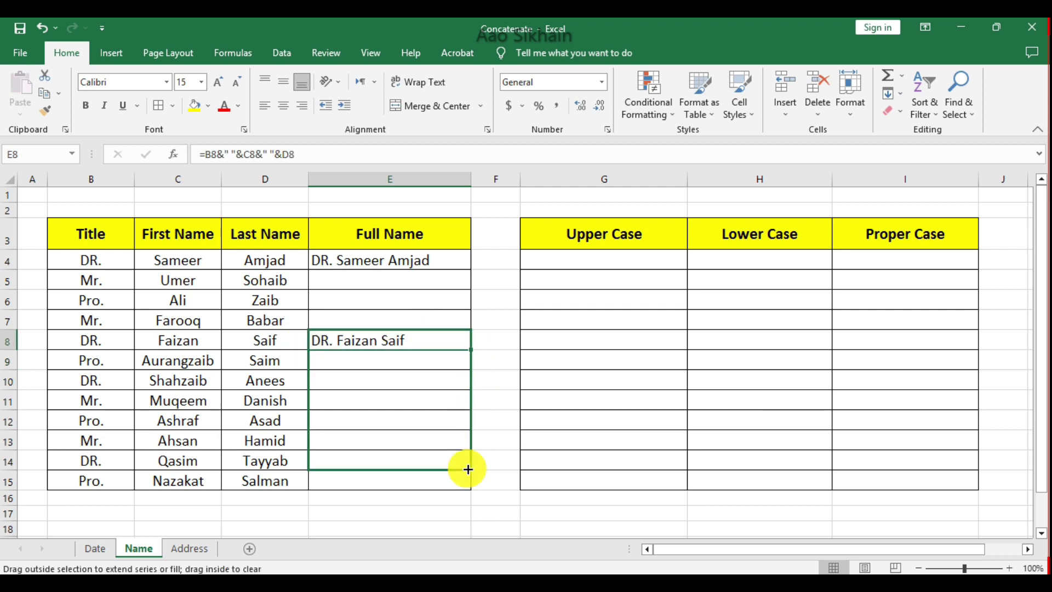
{"action": "left_click", "coordinate": [493, 404]}
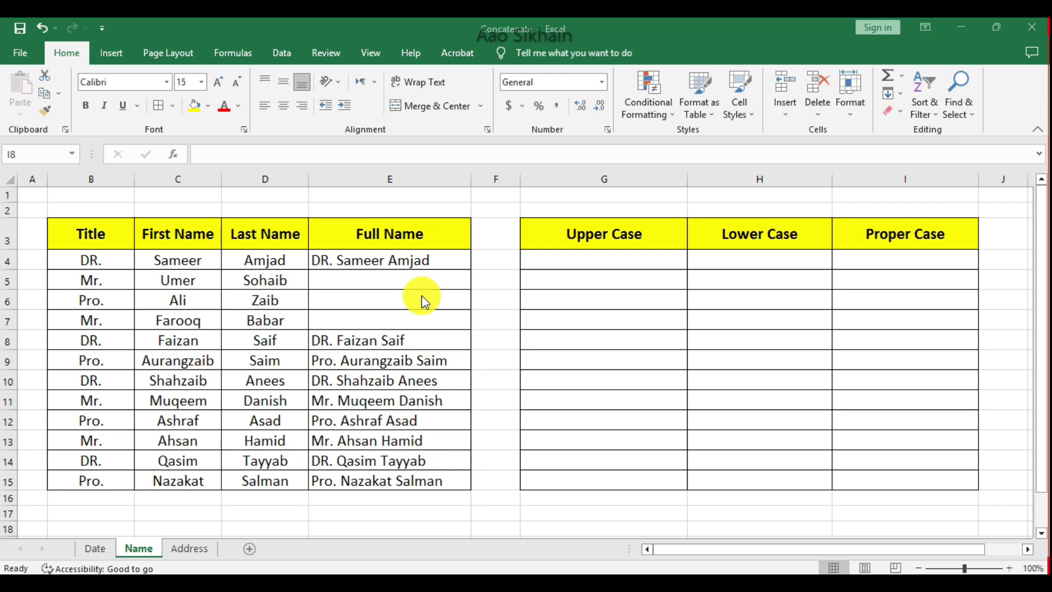
Fill E4's CONCATENATE formula down to E15 so every row shows a full name.
{"action": "key", "text": "Up"}
{"action": "key", "text": "Up"}
{"action": "key", "text": "Up"}
{"action": "key", "text": "Right"}
{"action": "key", "text": "Right"}
{"action": "key", "text": "Right"}
{"action": "left_click", "coordinate": [430, 263]}
{"action": "left_click_drag", "start_coordinate": [470, 269], "coordinate": [468, 481]}
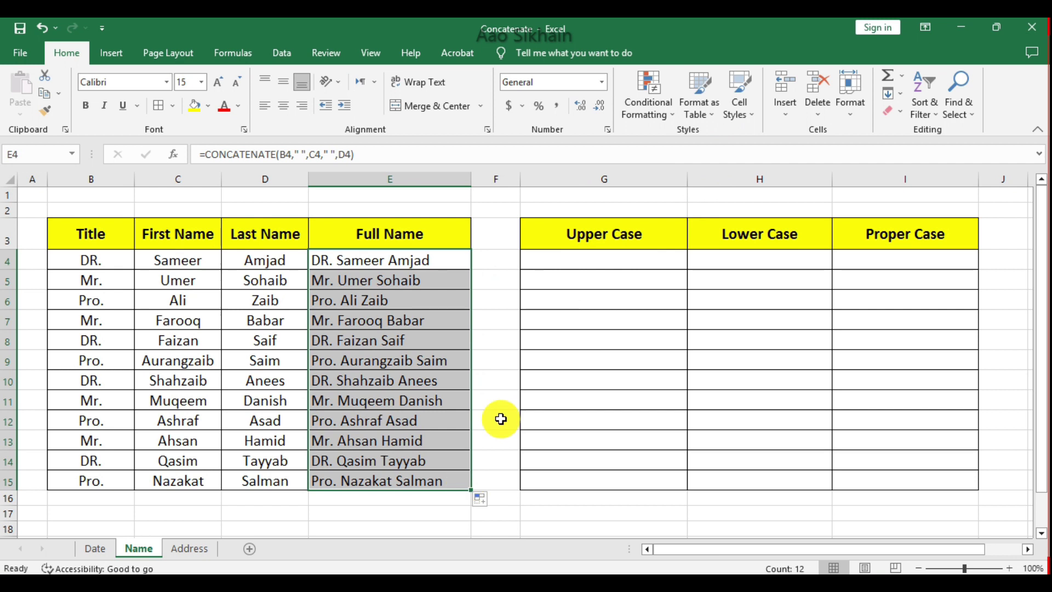
{"action": "left_click", "coordinate": [509, 384]}
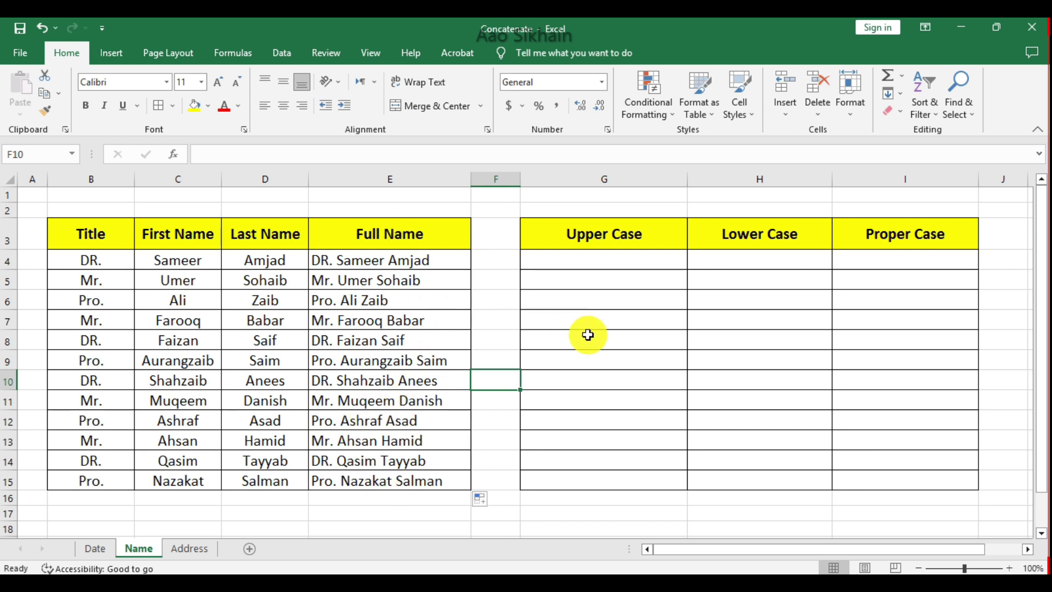
Enter =UPPER(E4) in G4 and fill it down to G15.
{"action": "left_click", "coordinate": [581, 259]}
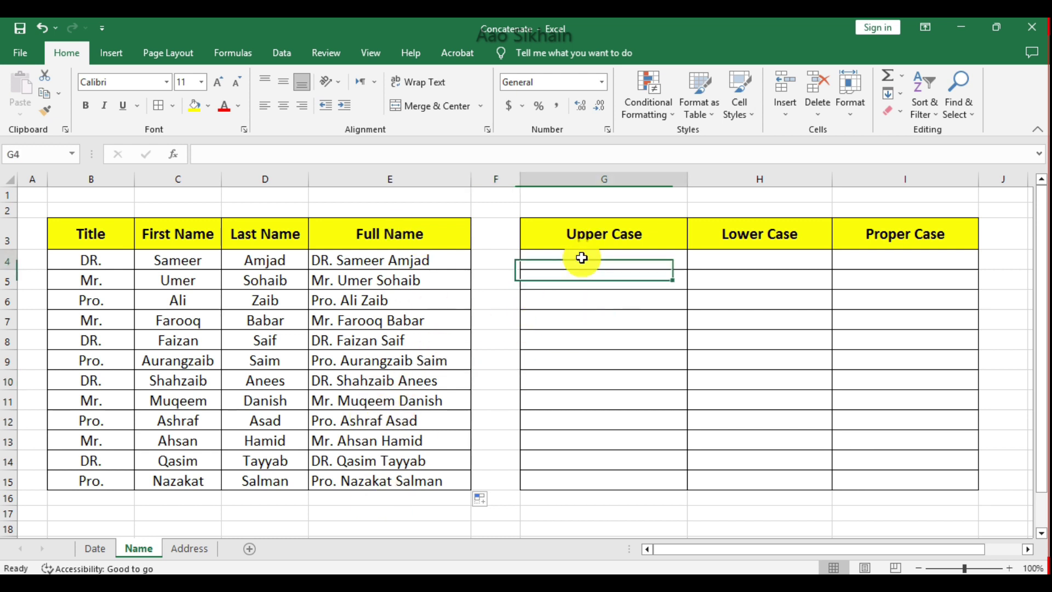
{"action": "type", "text": "=u"}
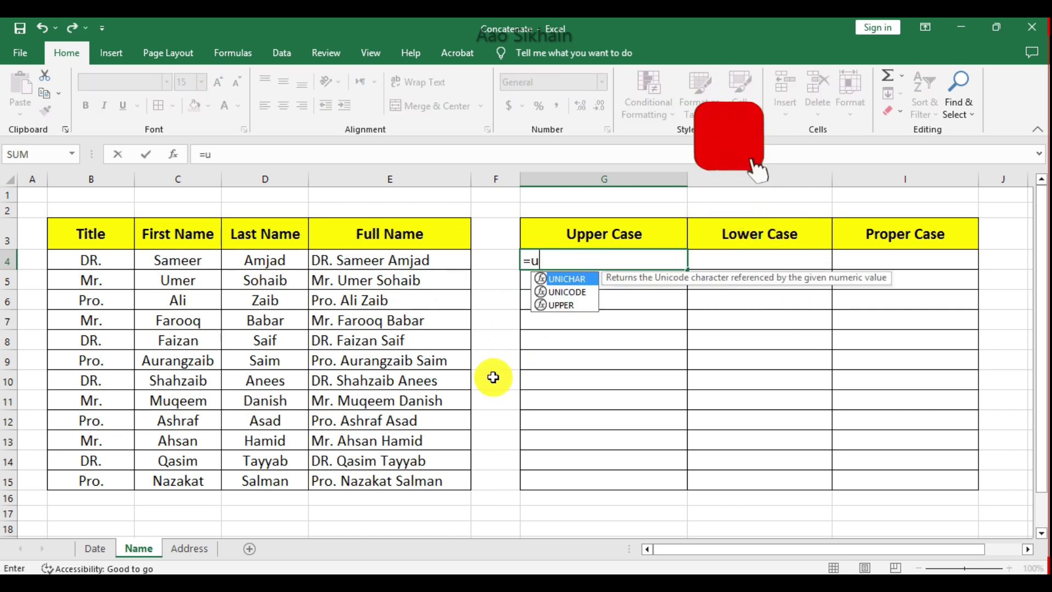
{"action": "type", "text": "pp"}
{"action": "key", "text": "Tab"}
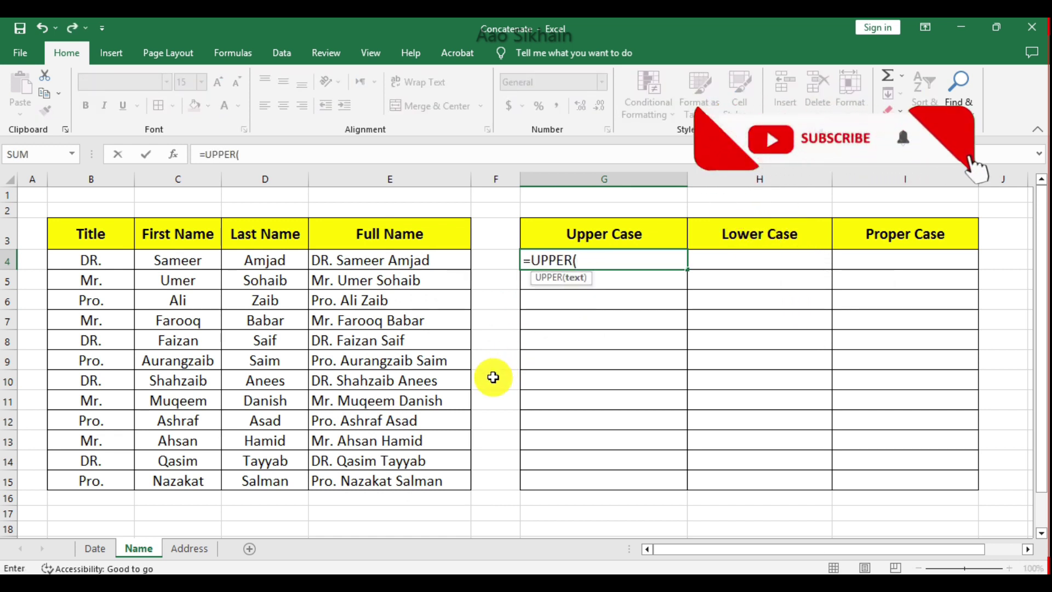
{"action": "left_click", "coordinate": [423, 268]}
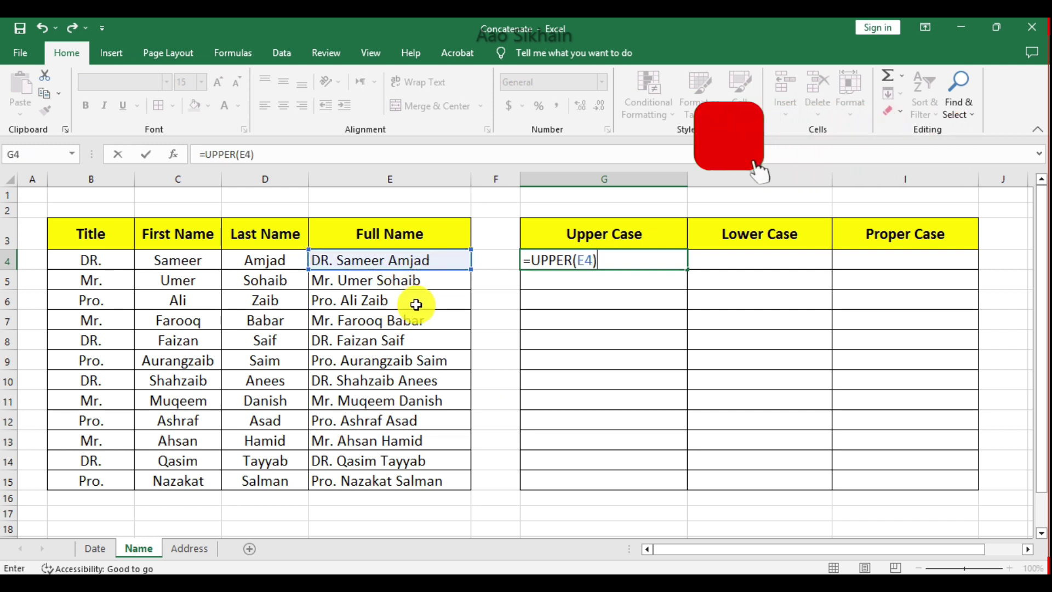
{"action": "key", "text": "Return"}
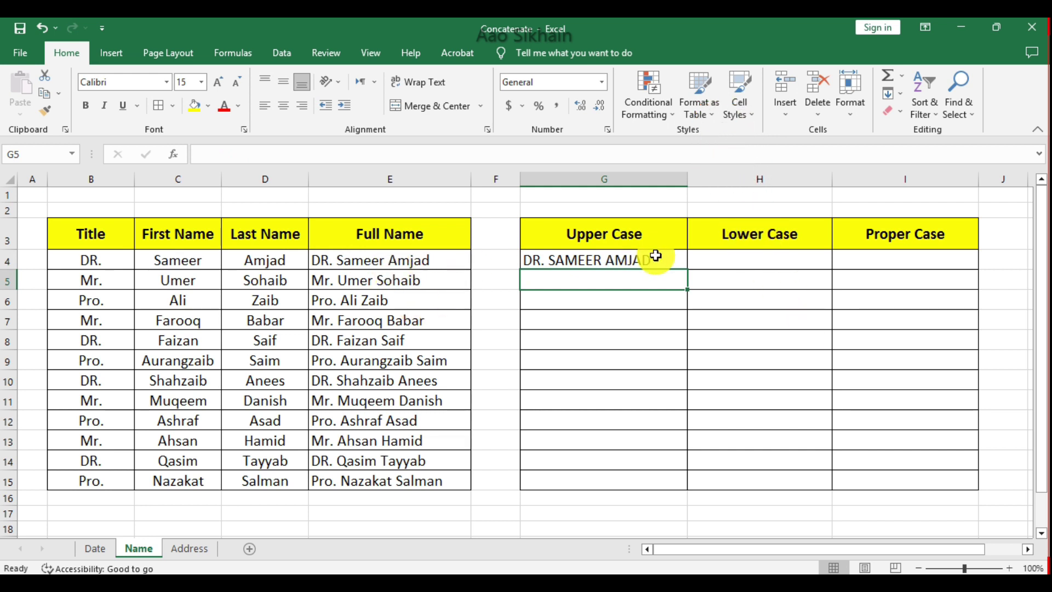
{"action": "left_click", "coordinate": [658, 259]}
{"action": "left_click_drag", "start_coordinate": [686, 269], "coordinate": [677, 486]}
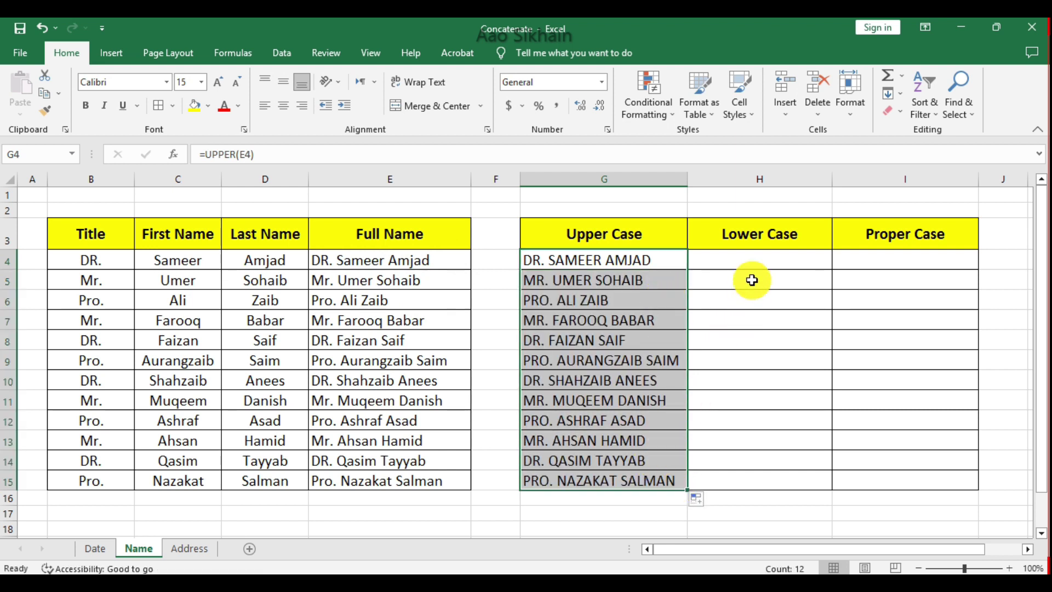
{"action": "left_click", "coordinate": [758, 259]}
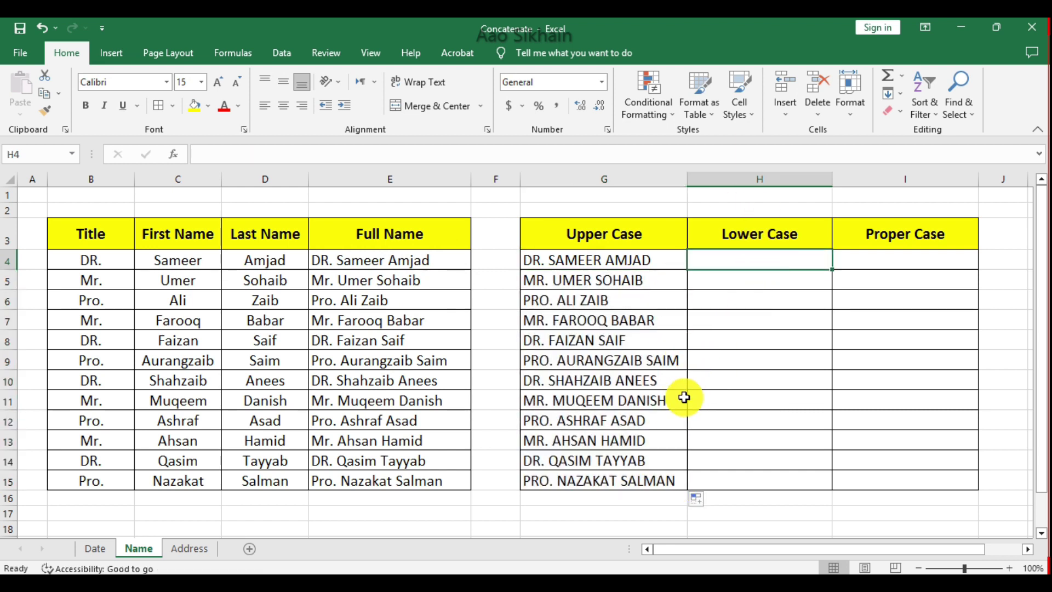
{"action": "type", "text": "=lowe"}
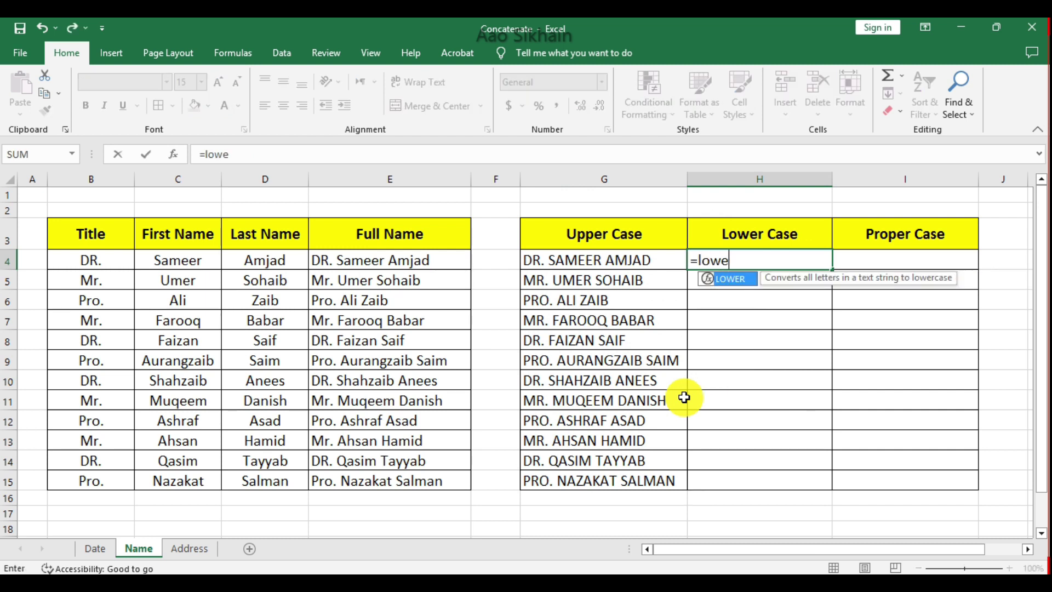
{"action": "key", "text": "Tab"}
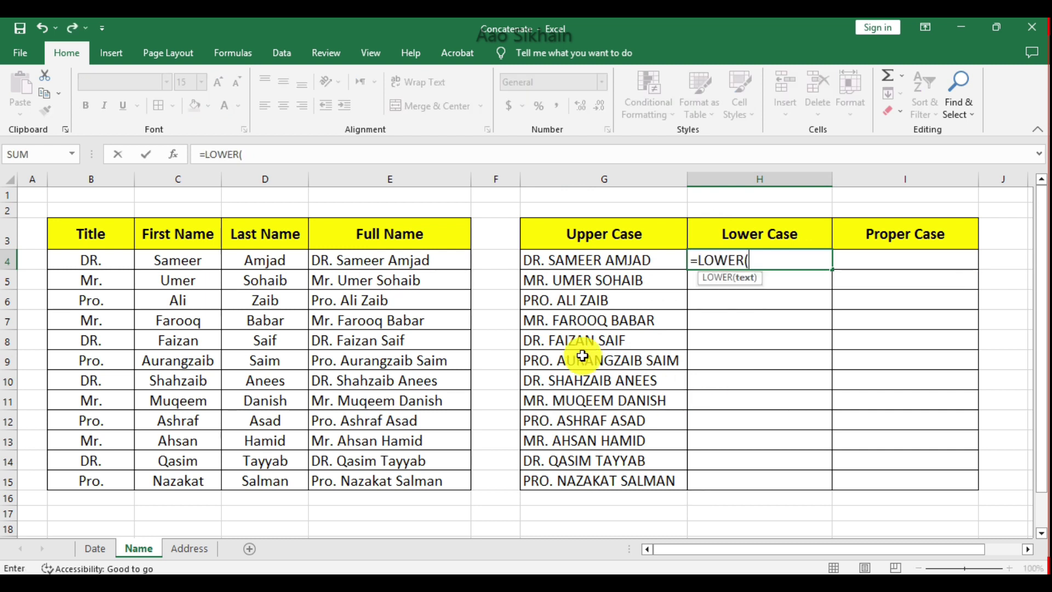
{"action": "left_click", "coordinate": [529, 263]}
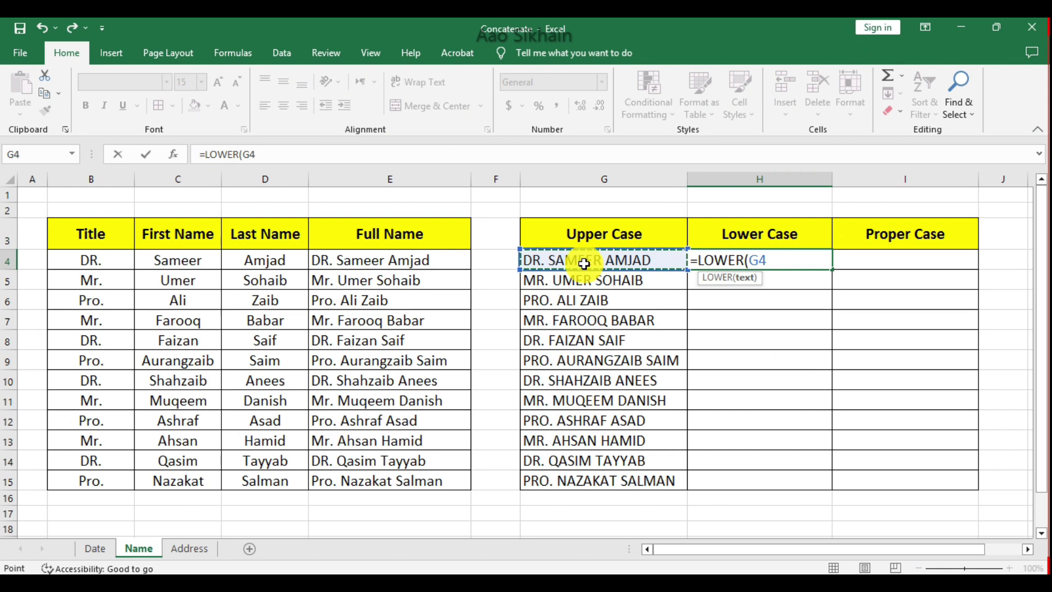
{"action": "type", "text": ")"}
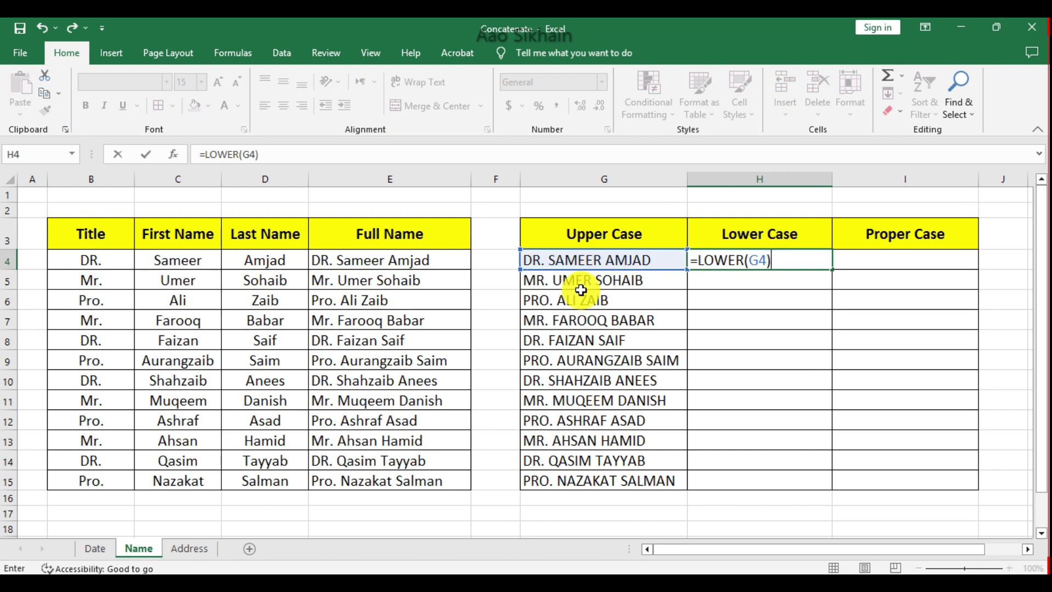
{"action": "key", "text": "Return"}
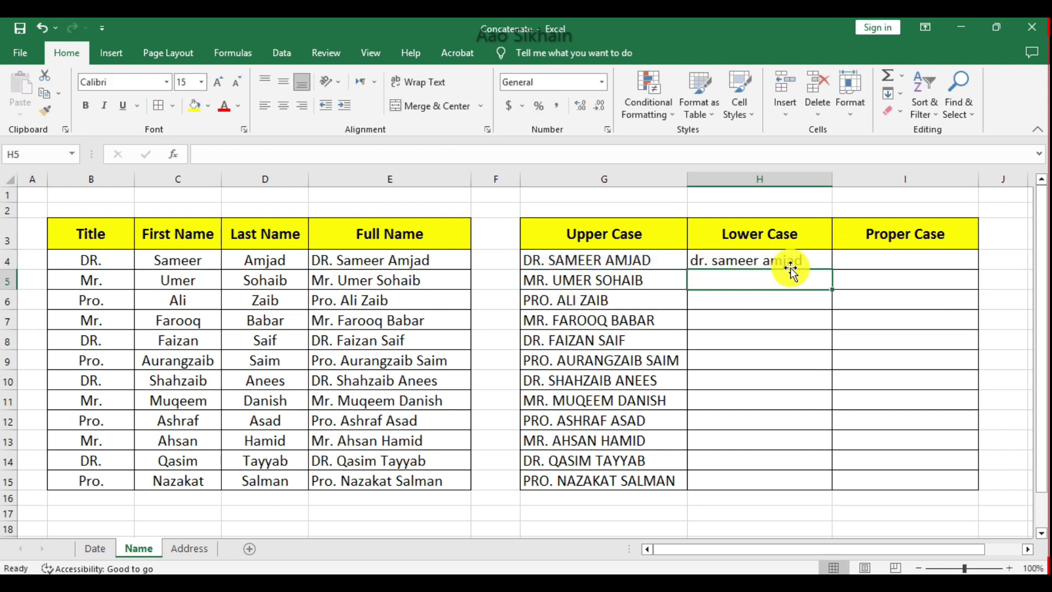
{"action": "left_click", "coordinate": [796, 261]}
{"action": "left_click_drag", "start_coordinate": [834, 270], "coordinate": [815, 484]}
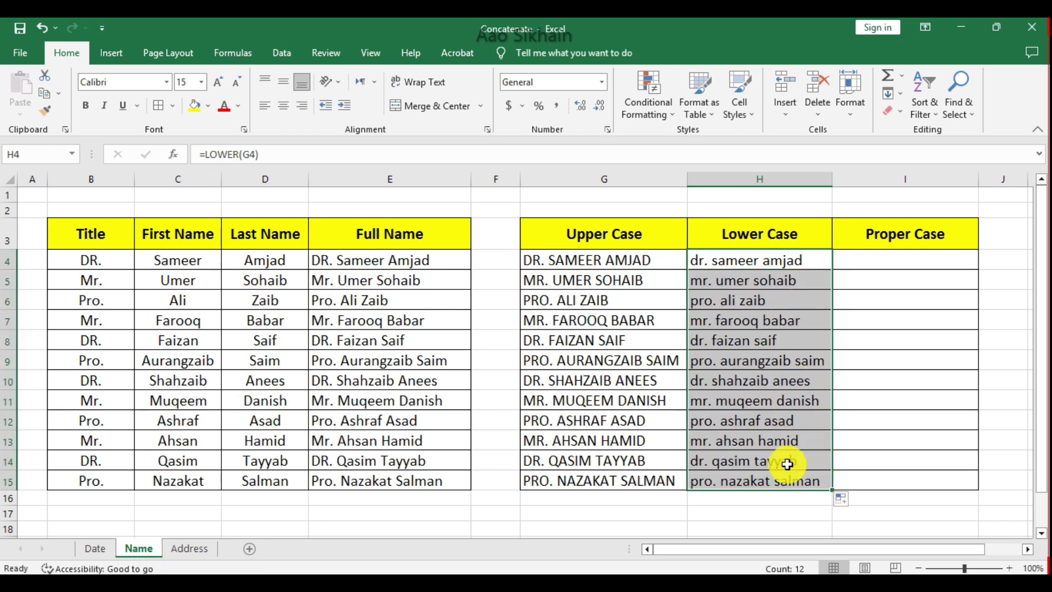
{"action": "left_click", "coordinate": [932, 329]}
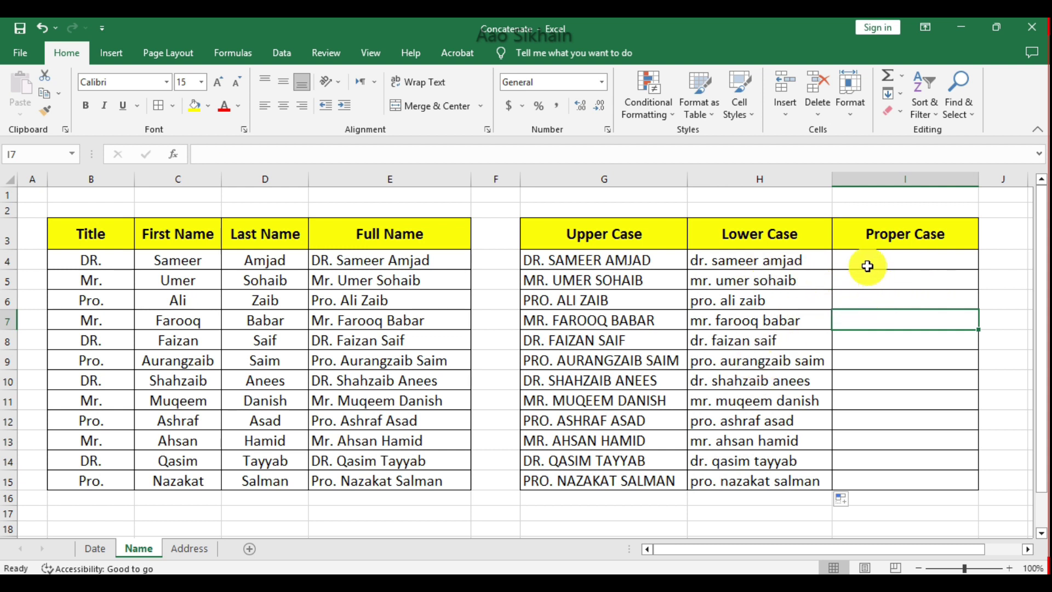
Enter =PROPER(H4) in I4 and fill it down to I15 for capitalised names.
{"action": "left_click", "coordinate": [888, 258]}
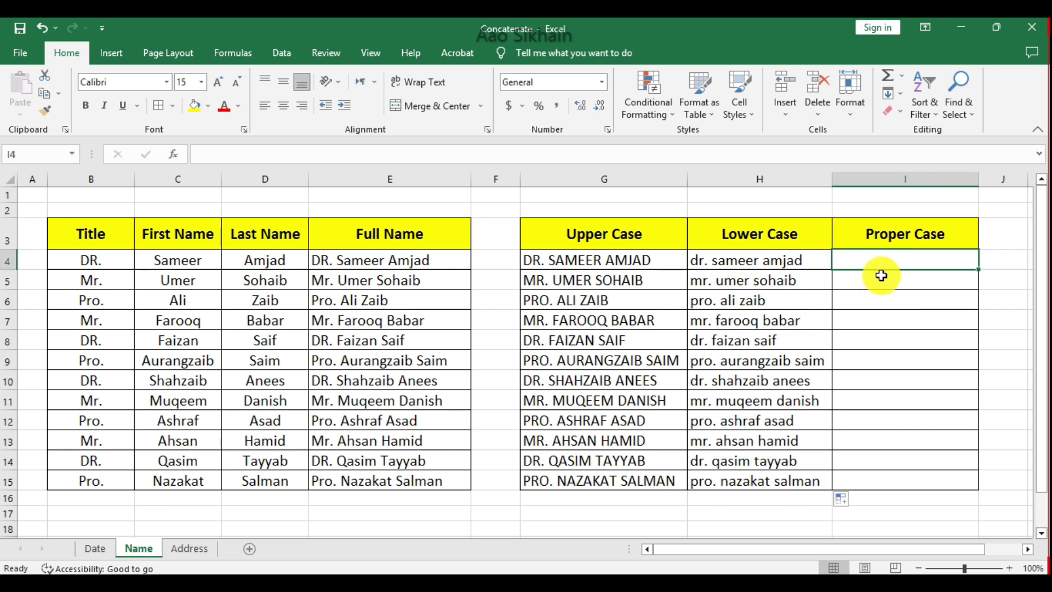
{"action": "type", "text": "=pro"}
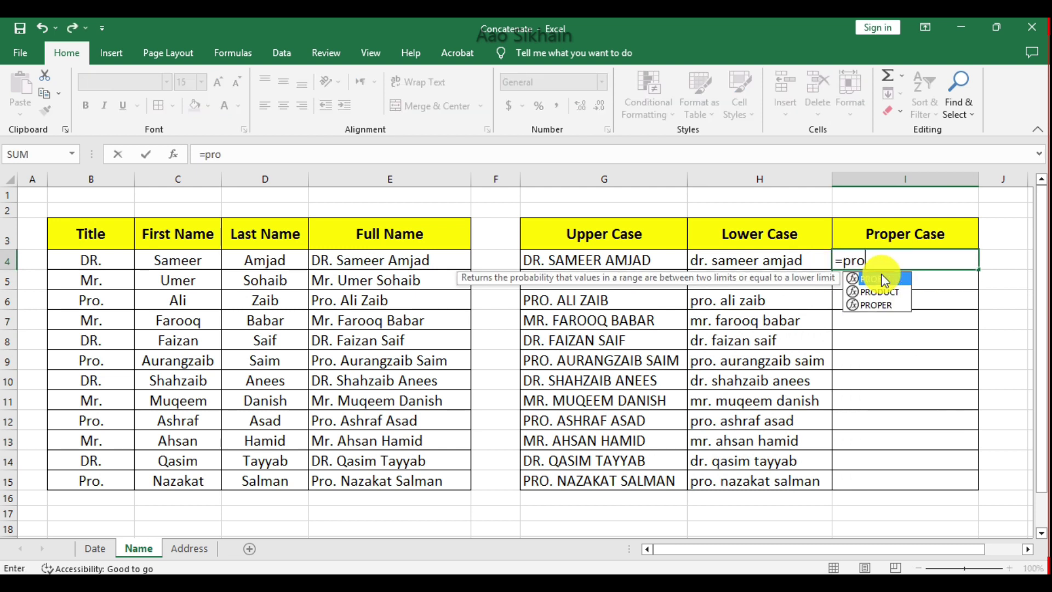
{"action": "key", "text": "Down"}
{"action": "key", "text": "Down"}
{"action": "key", "text": "Tab"}
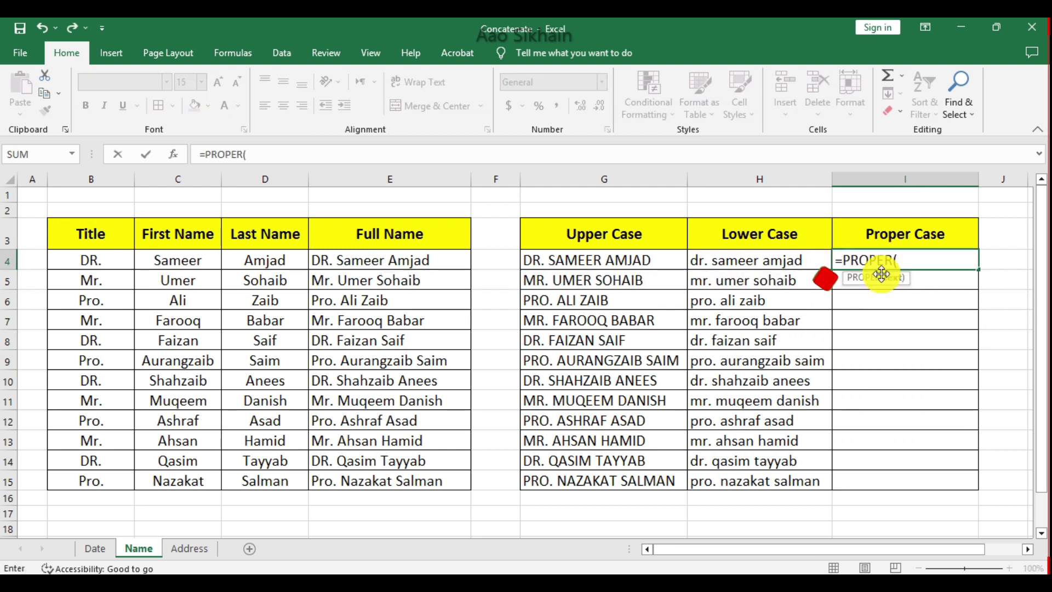
{"action": "left_click", "coordinate": [747, 262]}
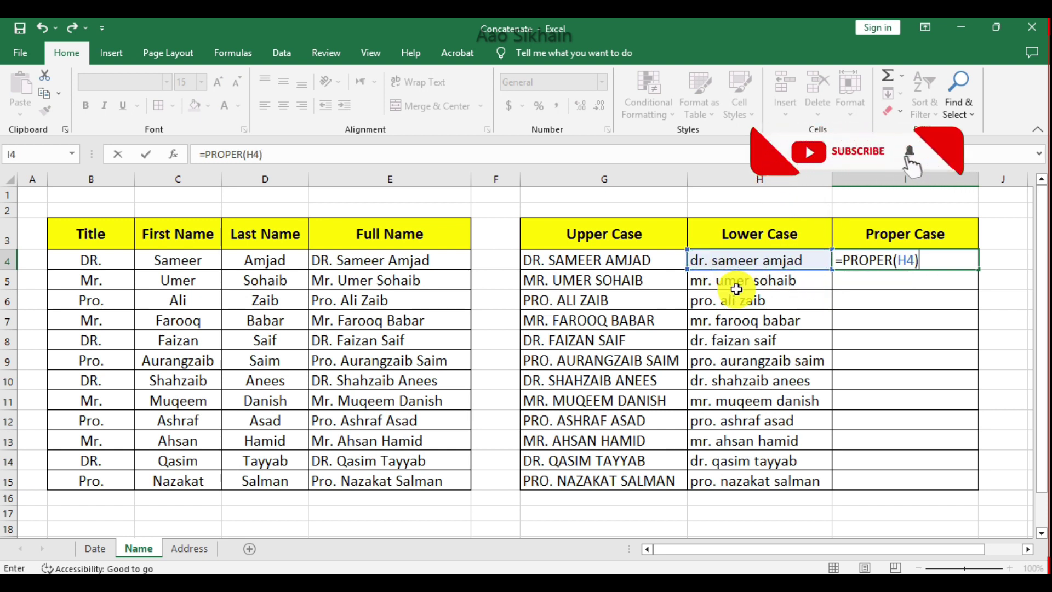
{"action": "key", "text": "Return"}
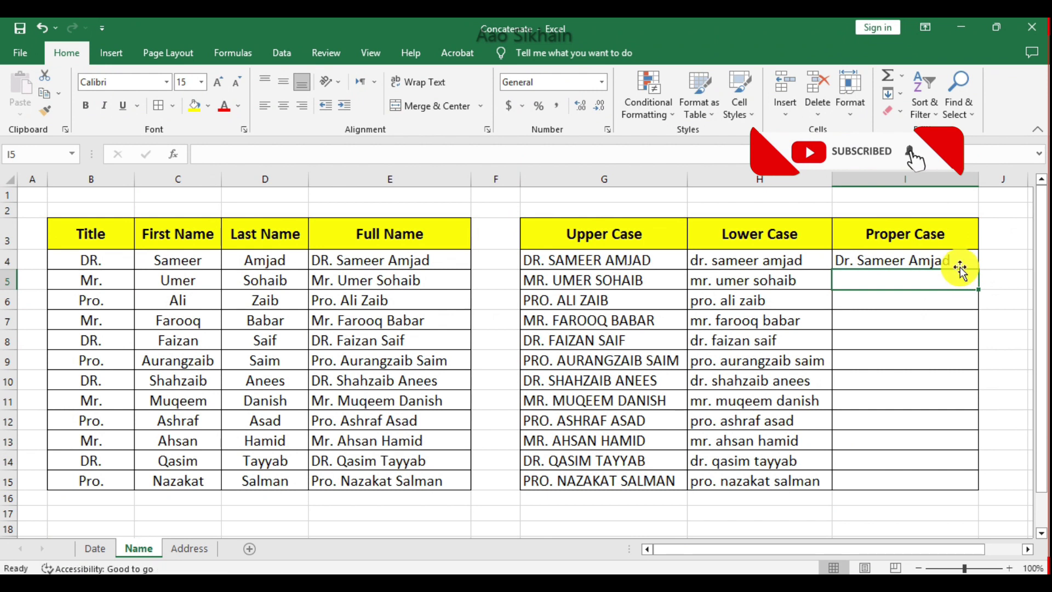
{"action": "left_click", "coordinate": [963, 260]}
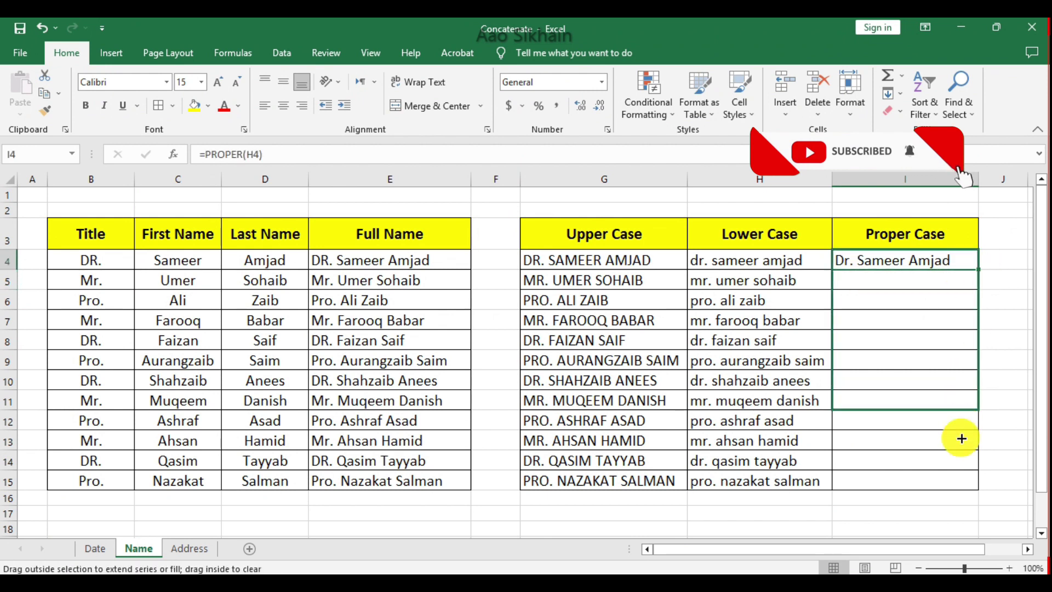
{"action": "left_click_drag", "start_coordinate": [979, 268], "coordinate": [964, 487]}
{"action": "left_click", "coordinate": [875, 279]}
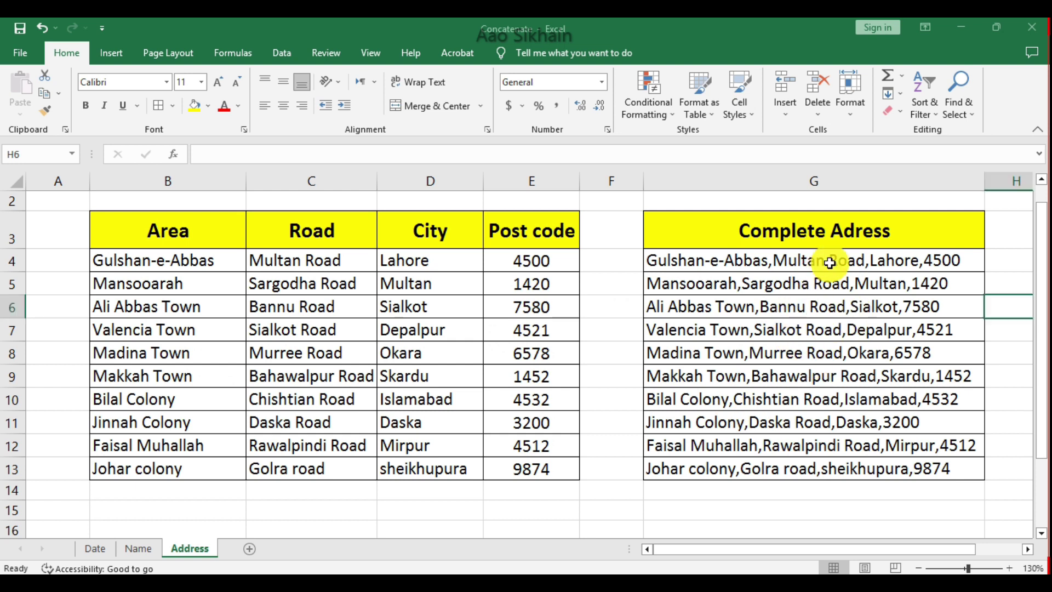
Clear G4:G13 and rebuild G4 as a CONCATENATE of B4, C4, D4 and E4 with space separators.
{"action": "left_click_drag", "start_coordinate": [799, 261], "coordinate": [798, 459]}
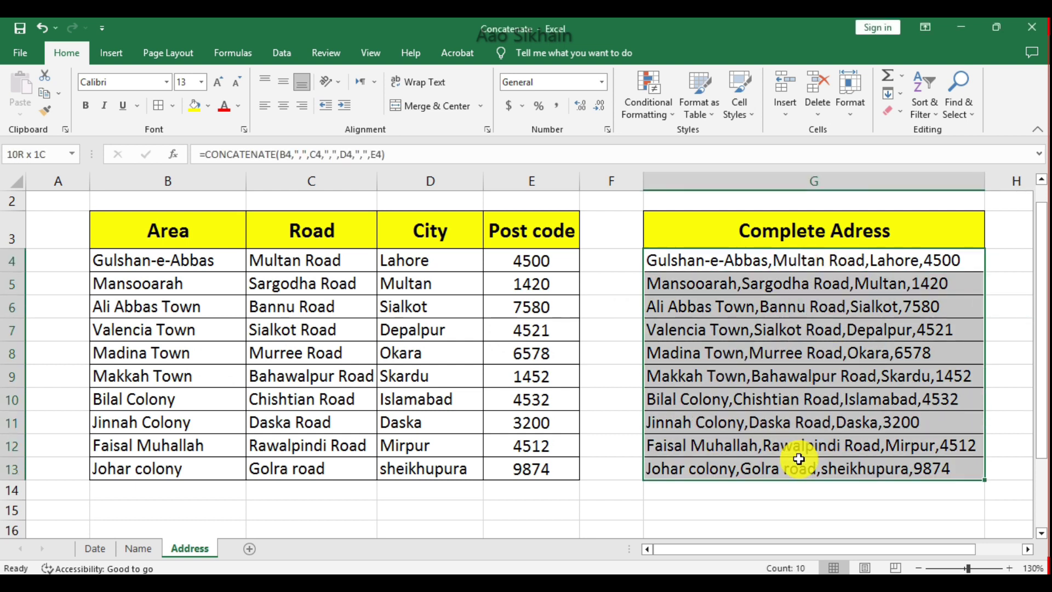
{"action": "key", "text": "Delete"}
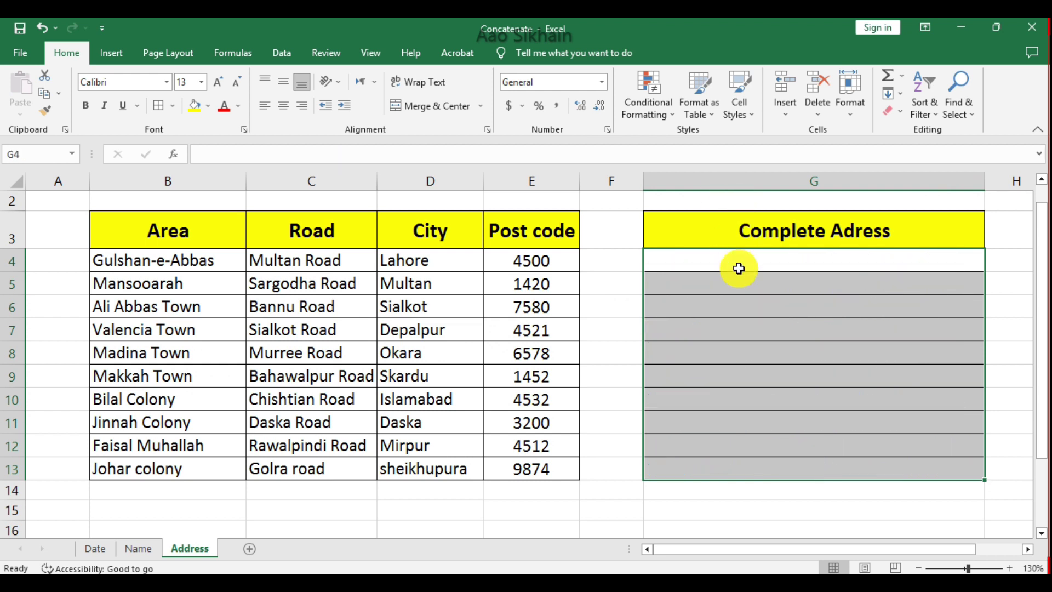
{"action": "left_click", "coordinate": [738, 267]}
{"action": "type", "text": "=co"}
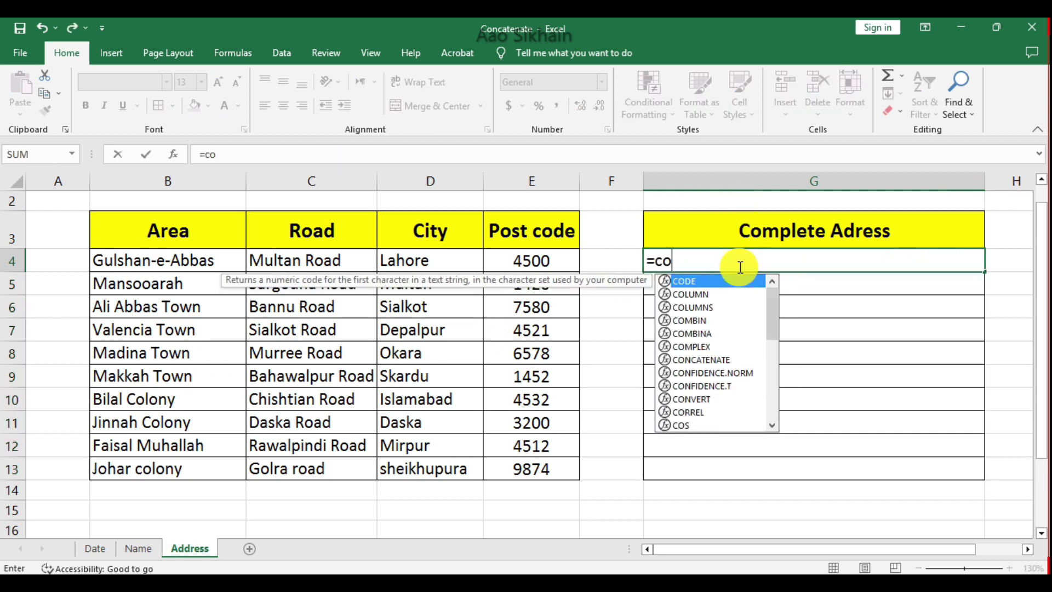
{"action": "type", "text": "nc"}
{"action": "key", "text": "Tab"}
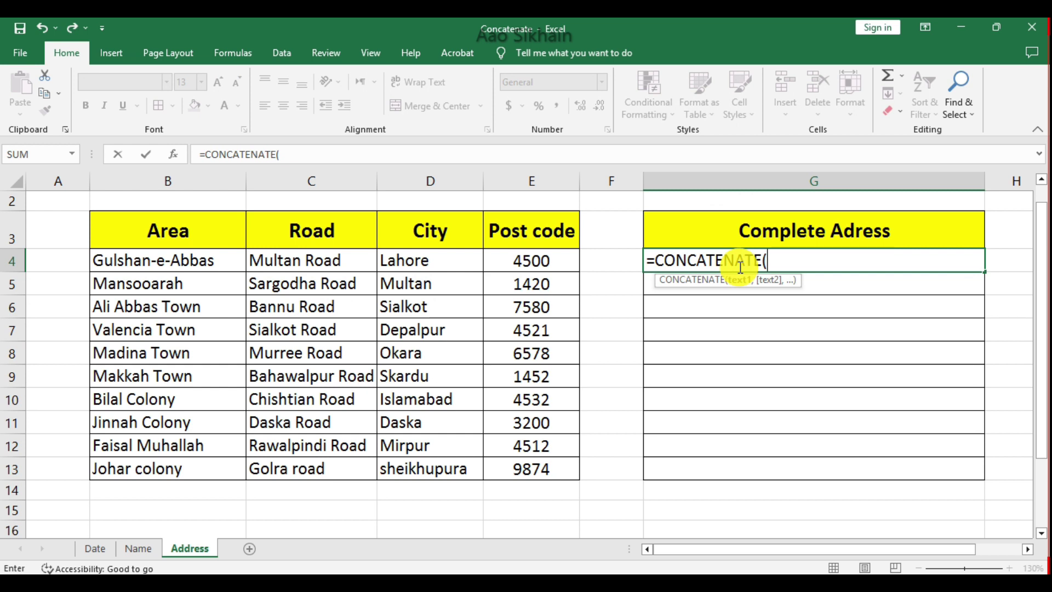
{"action": "left_click", "coordinate": [191, 265]}
{"action": "type", "text": ",\""}
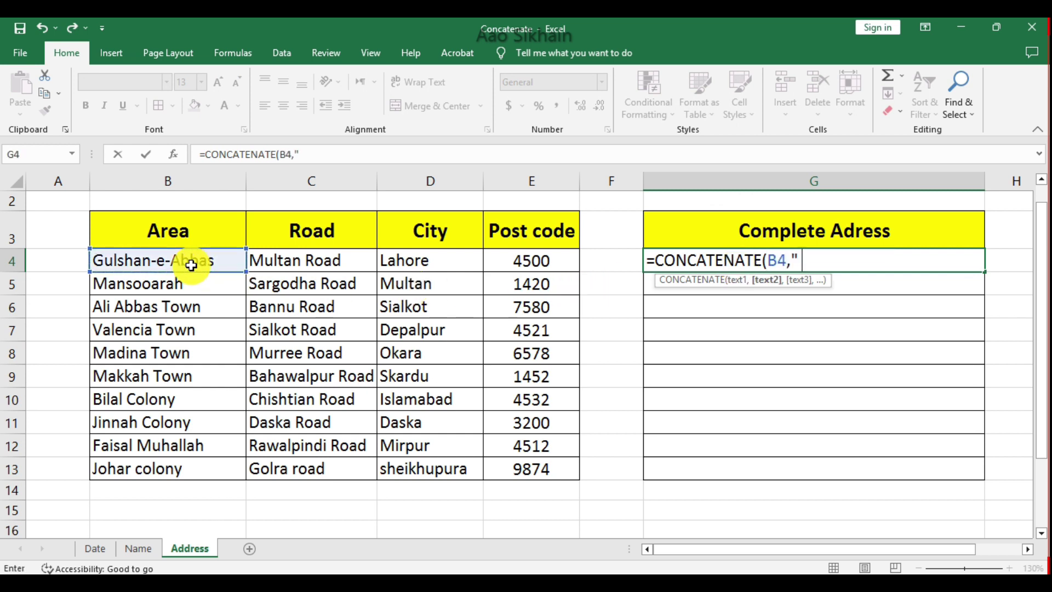
{"action": "type", "text": " \","}
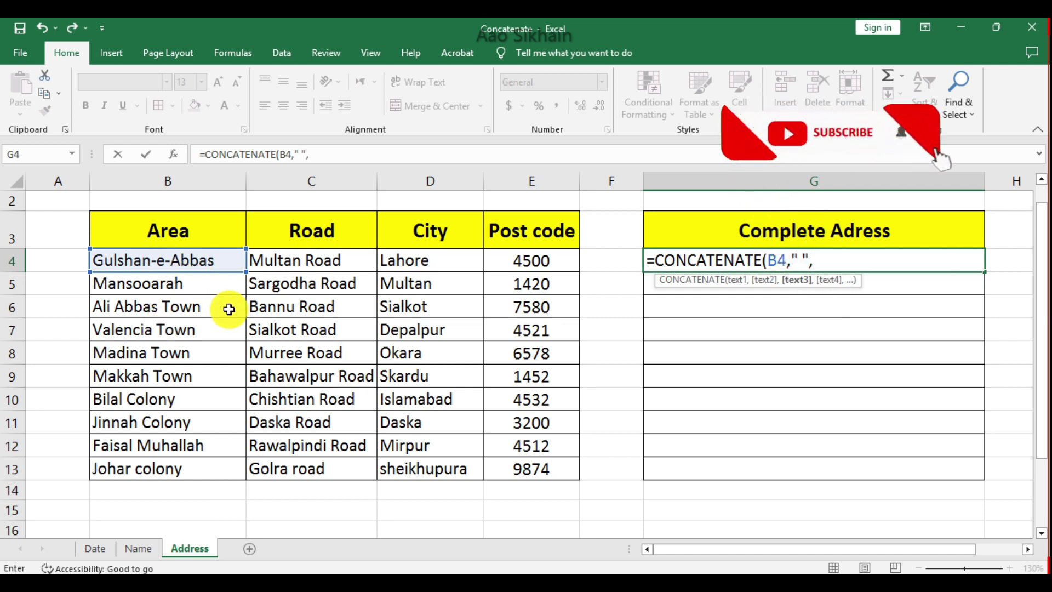
{"action": "left_click", "coordinate": [303, 261]}
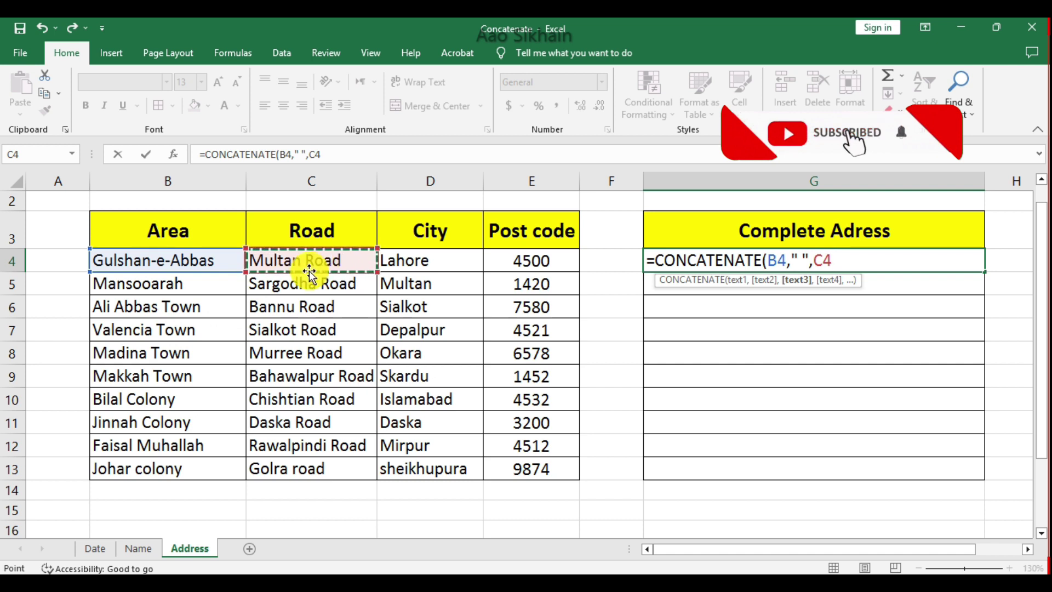
{"action": "type", "text": ",\""}
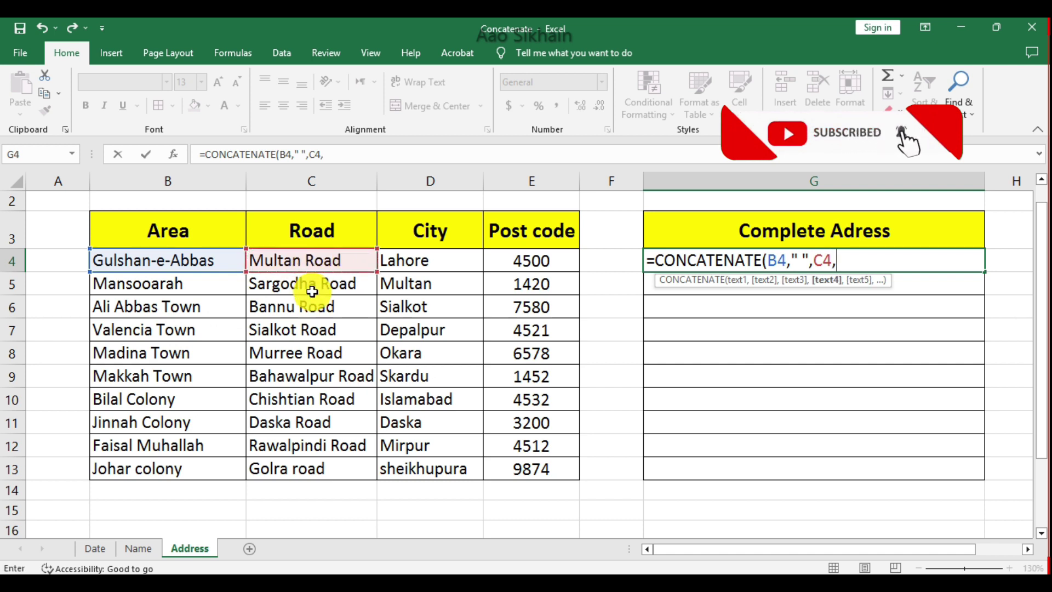
{"action": "type", "text": " \""}
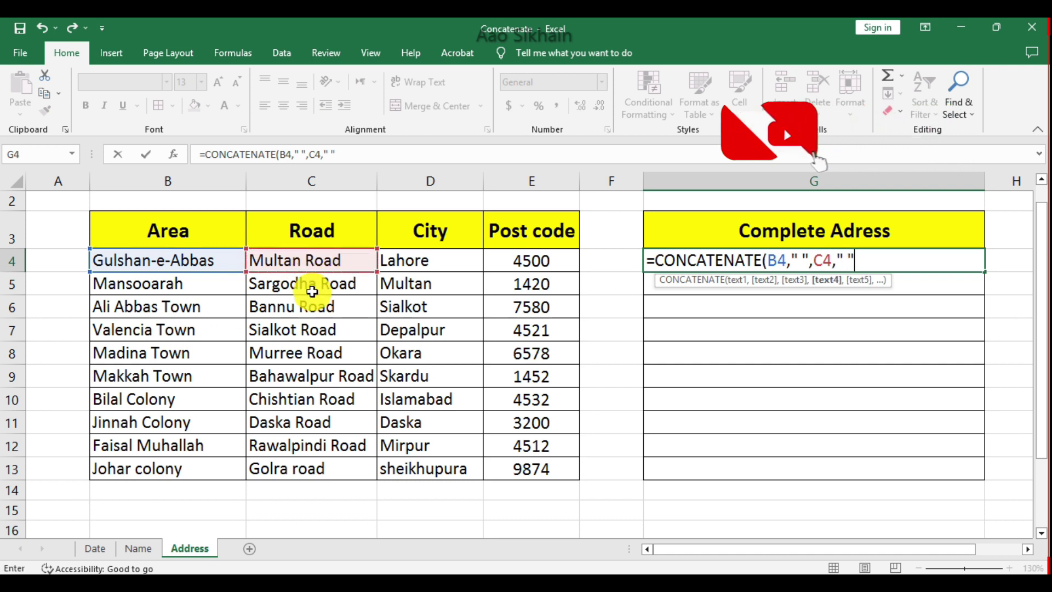
{"action": "type", "text": ","}
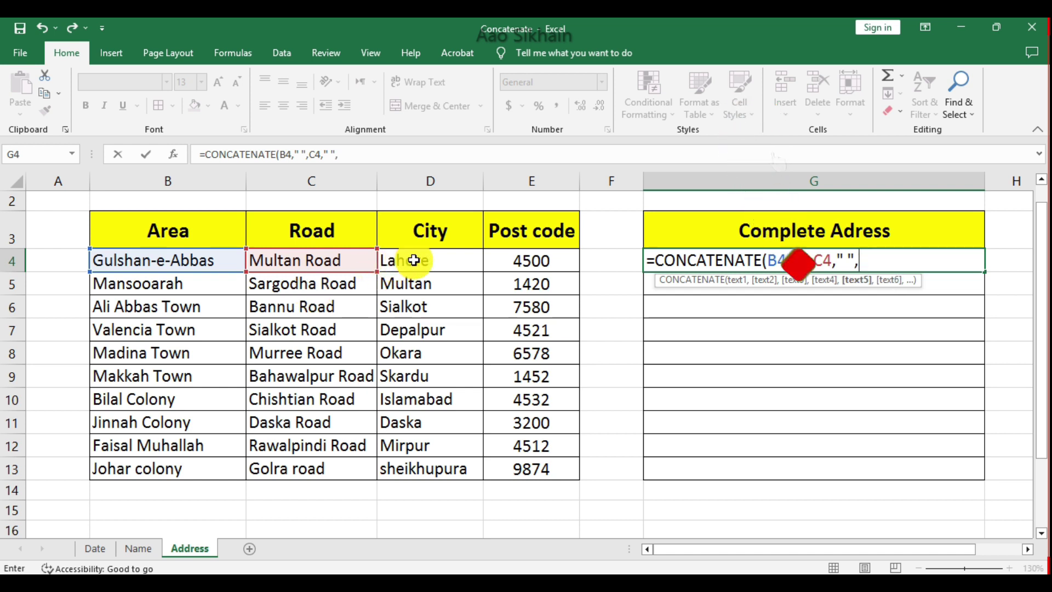
{"action": "left_click", "coordinate": [414, 261]}
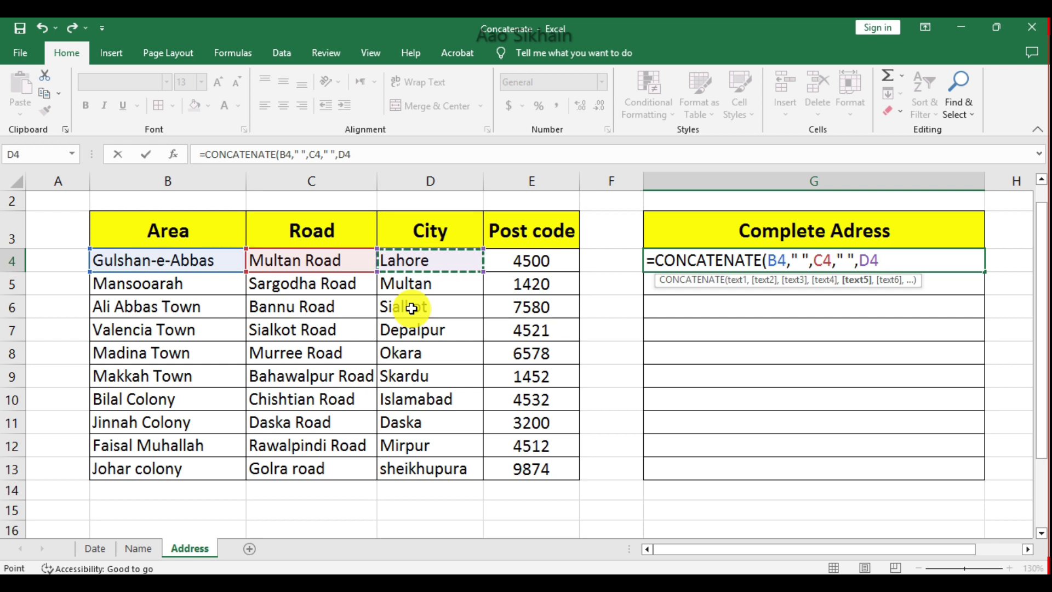
{"action": "type", "text": ",C4"}
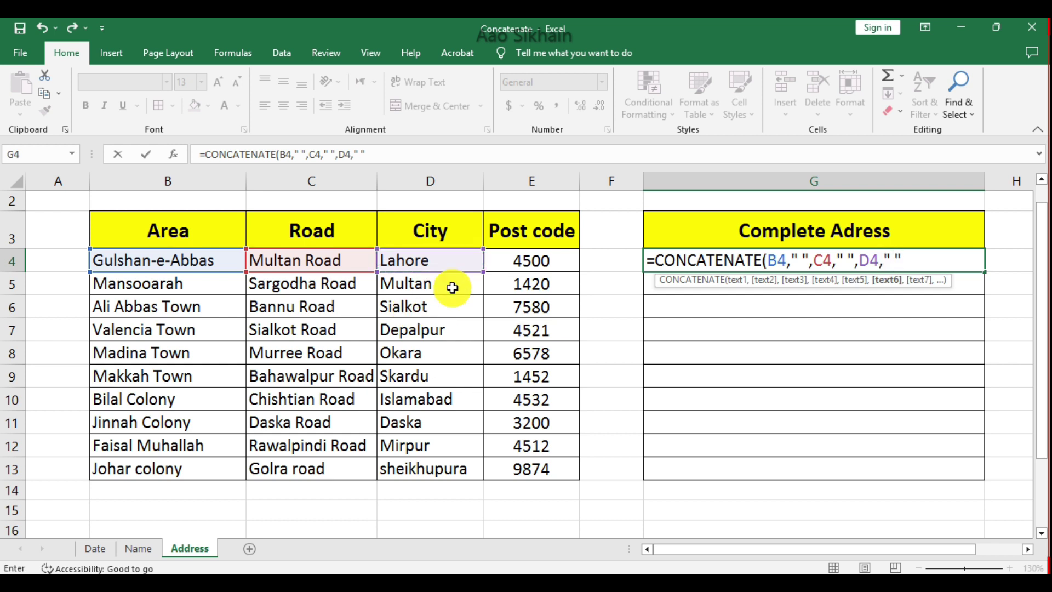
{"action": "type", "text": ","}
{"action": "left_click", "coordinate": [519, 263]}
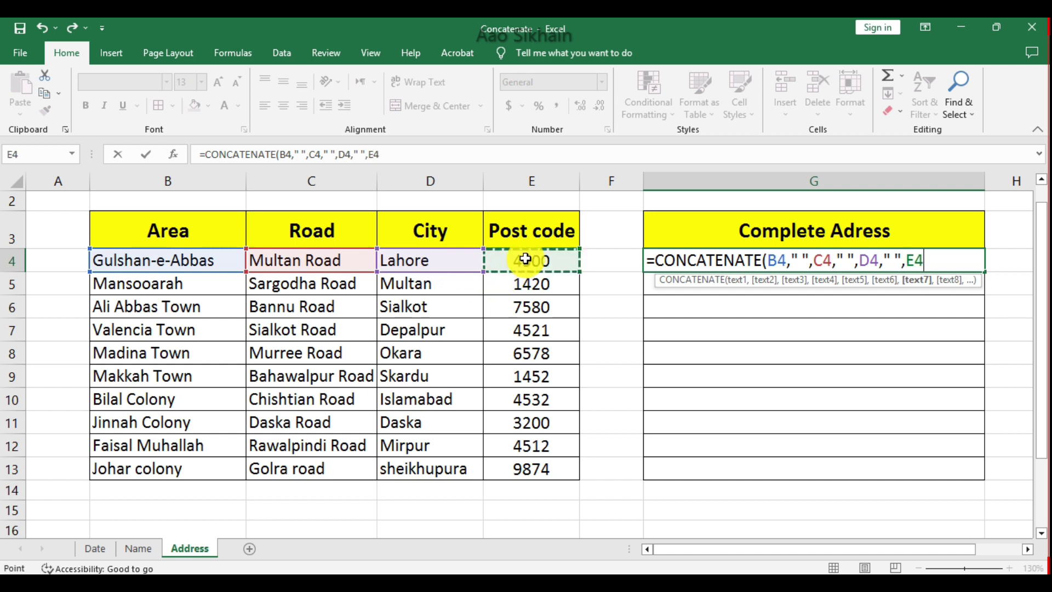
{"action": "key", "text": "Return"}
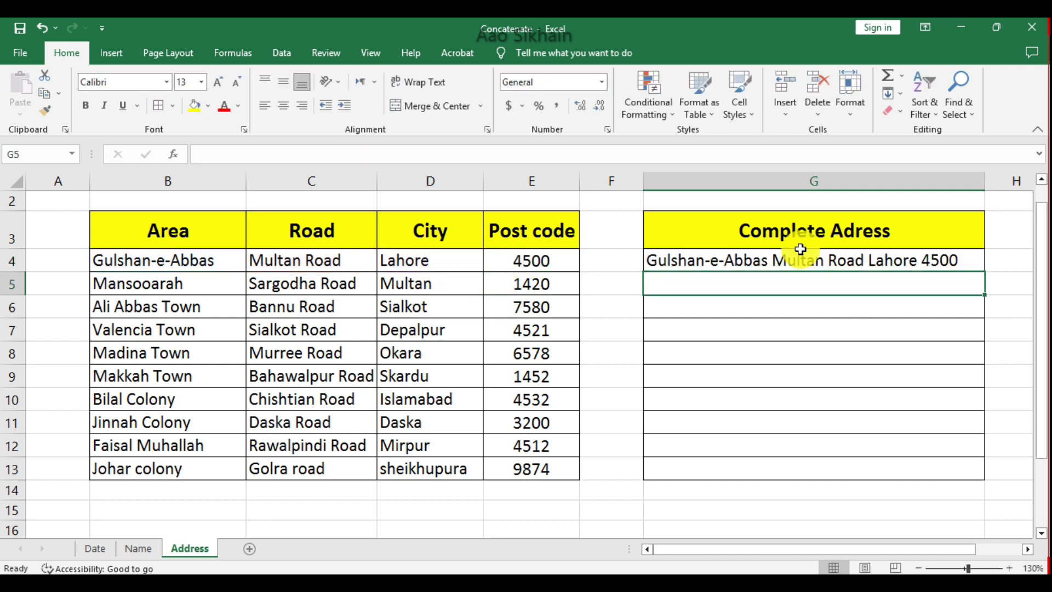
Fill the G4 address formula down through G13.
{"action": "left_click", "coordinate": [948, 259]}
{"action": "left_click_drag", "start_coordinate": [985, 269], "coordinate": [977, 477]}
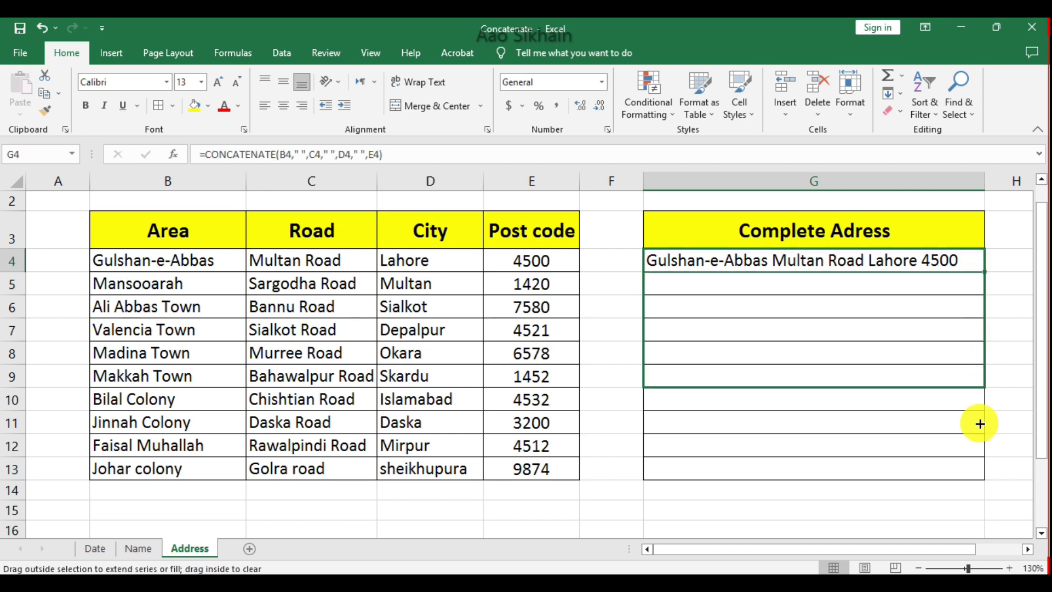
{"action": "left_click", "coordinate": [1015, 301]}
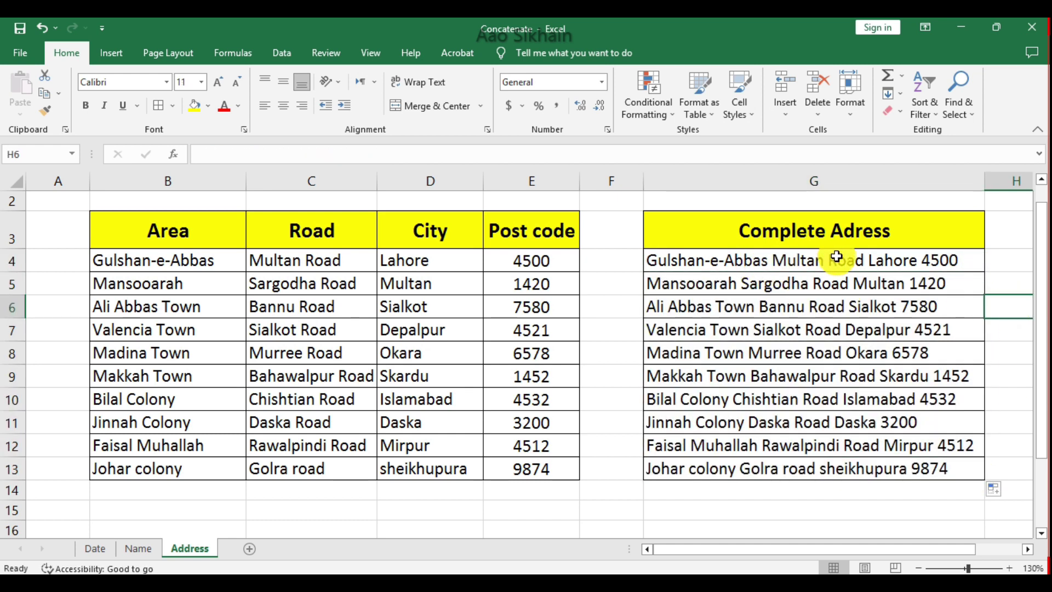
Change G4's formula to =CONCATENATE(B4,",",C4,",",D4,",",E4) with comma separators.
{"action": "left_click", "coordinate": [745, 260]}
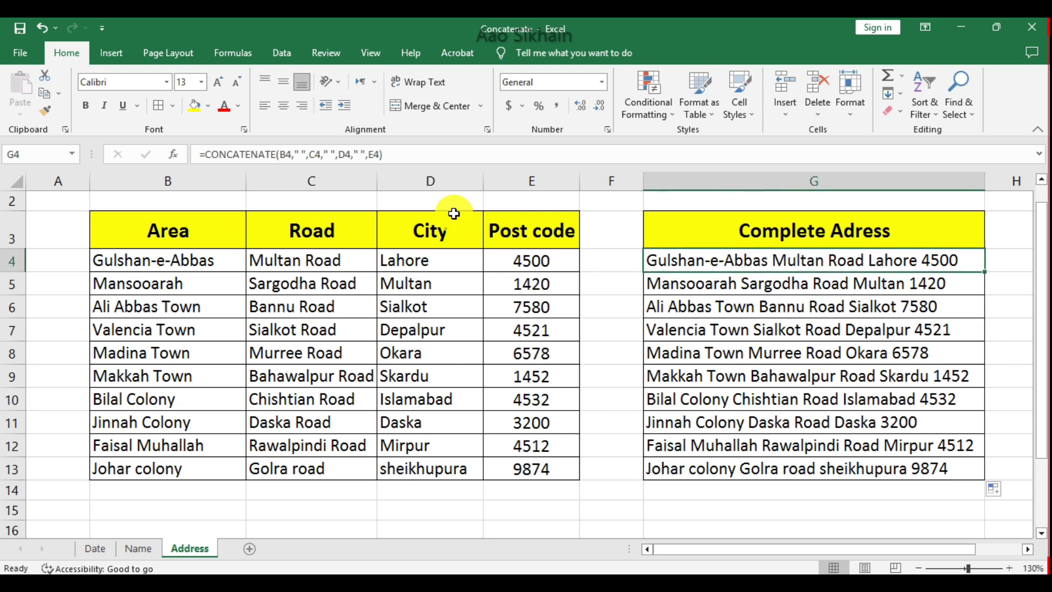
{"action": "left_click", "coordinate": [303, 155]}
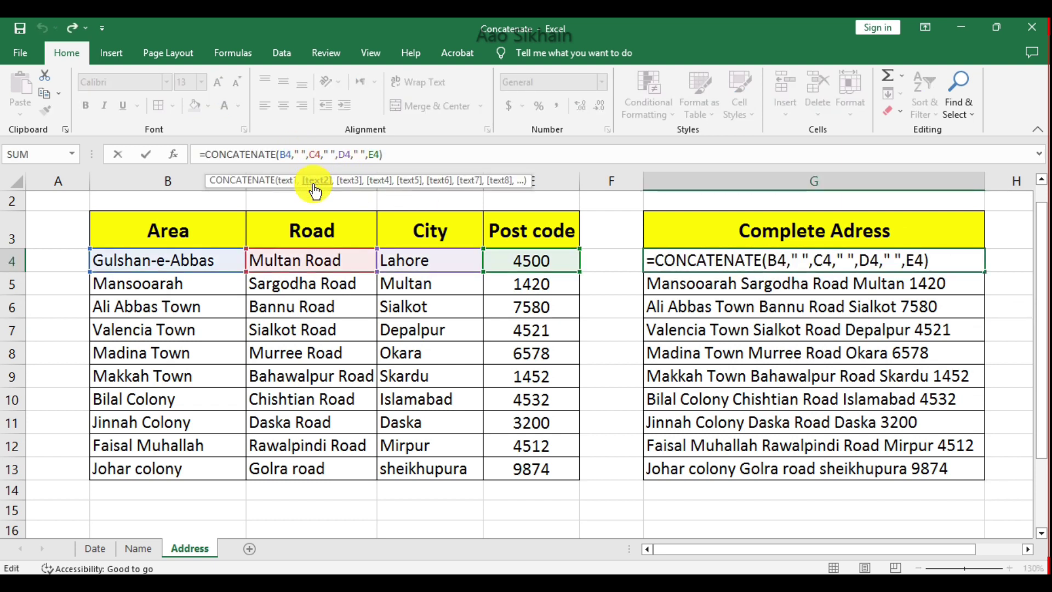
{"action": "key", "text": "BackSpace"}
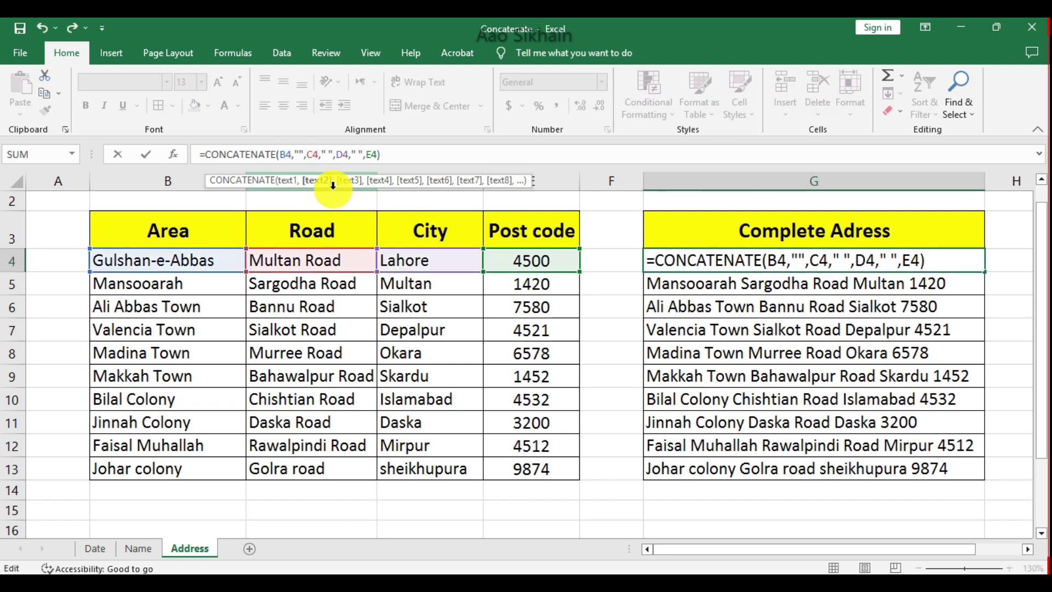
{"action": "type", "text": ","}
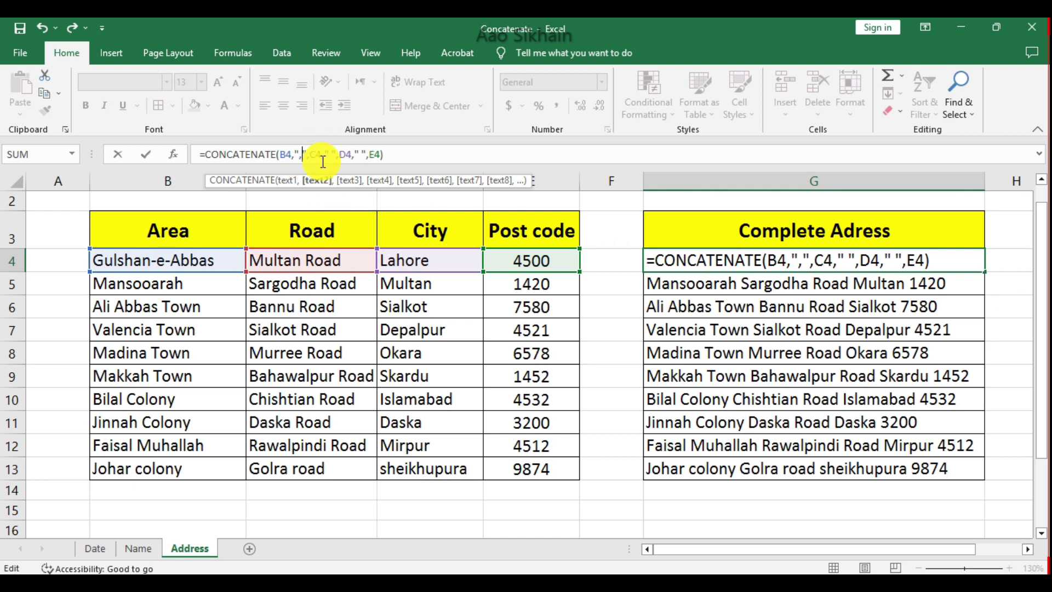
{"action": "left_click", "coordinate": [331, 155]}
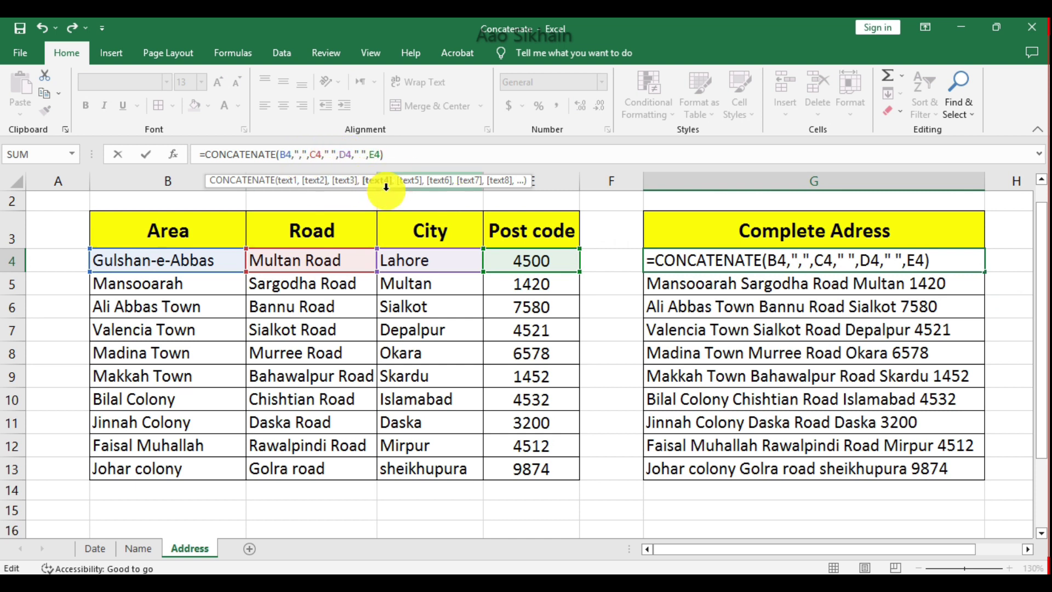
{"action": "double_click", "coordinate": [712, 260]}
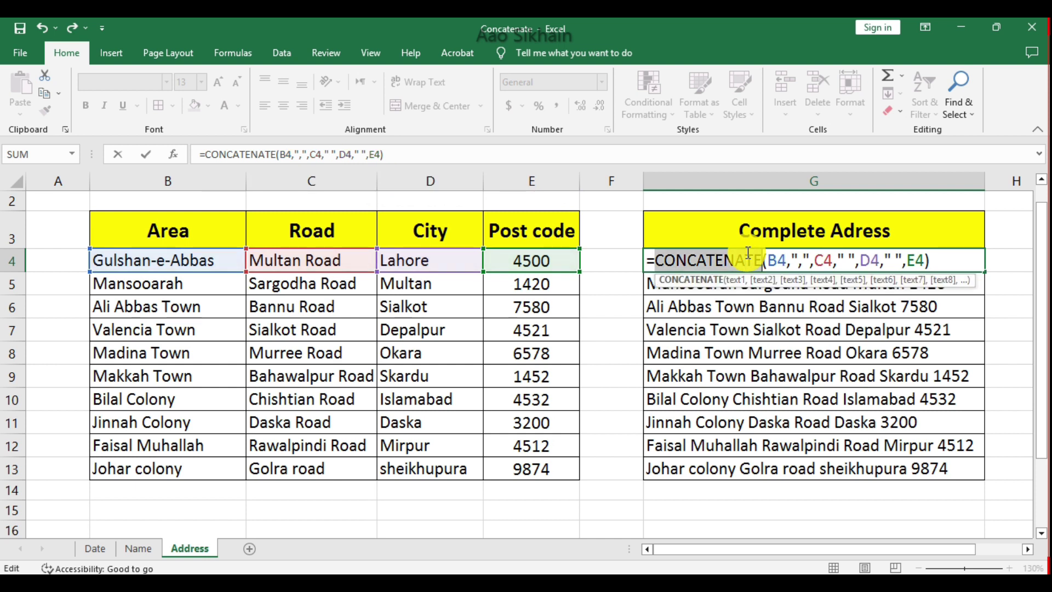
{"action": "left_click", "coordinate": [853, 261]}
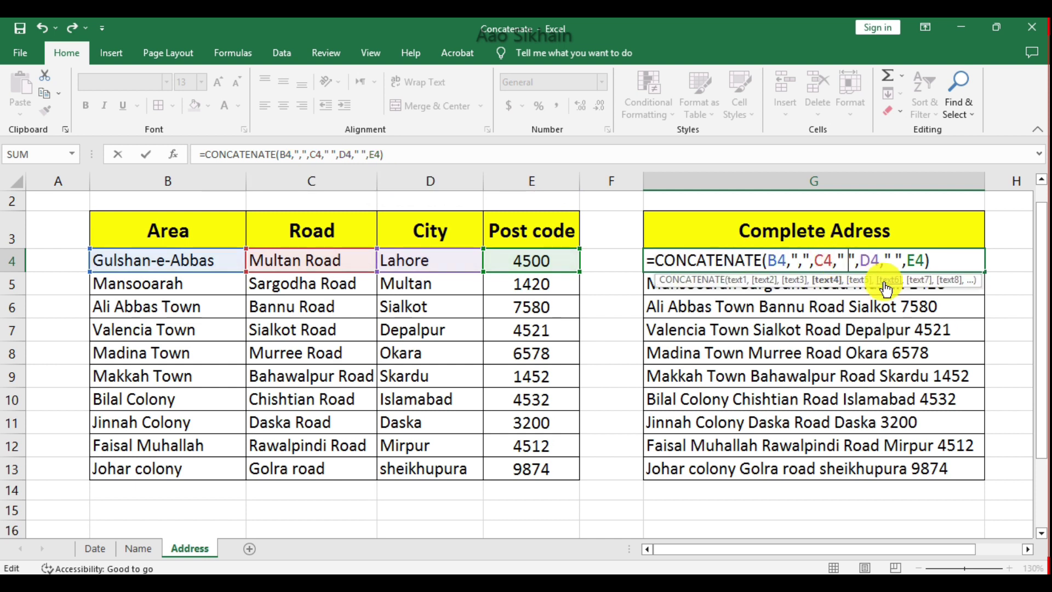
{"action": "type", "text": ","}
{"action": "left_click", "coordinate": [905, 260]}
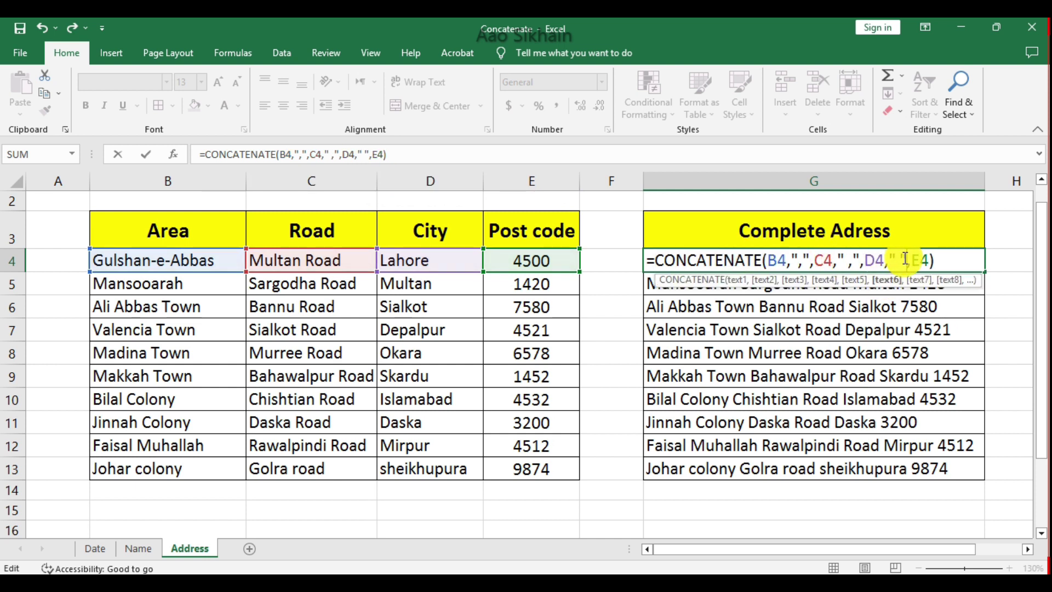
{"action": "type", "text": ","}
{"action": "key", "text": "BackSpace"}
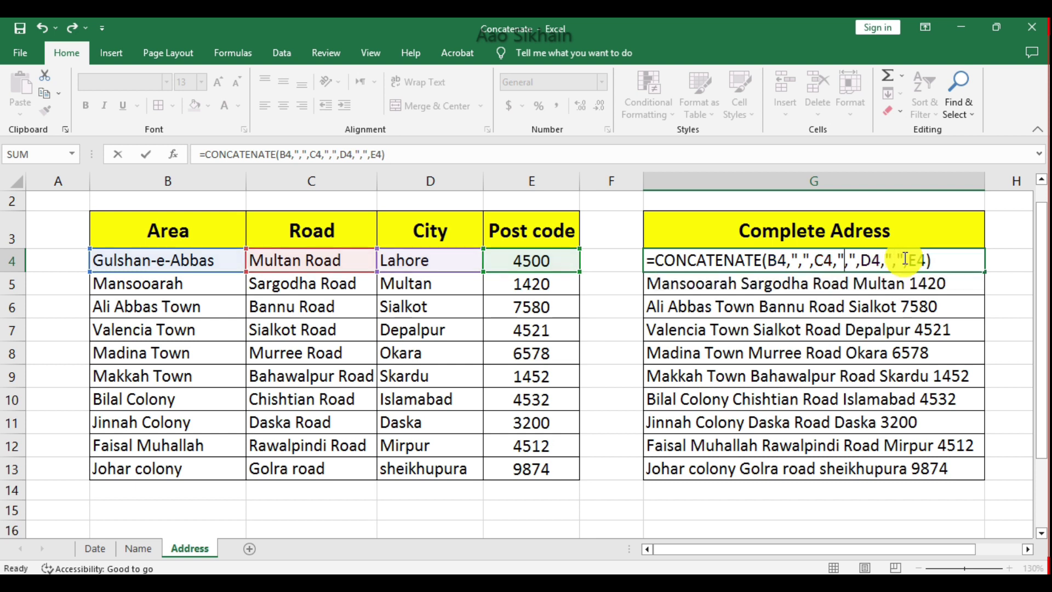
{"action": "key", "text": "Return"}
Fill the comma-separated address formula from G4 down to G13.
{"action": "left_click", "coordinate": [977, 261]}
{"action": "left_click_drag", "start_coordinate": [985, 272], "coordinate": [971, 470]}
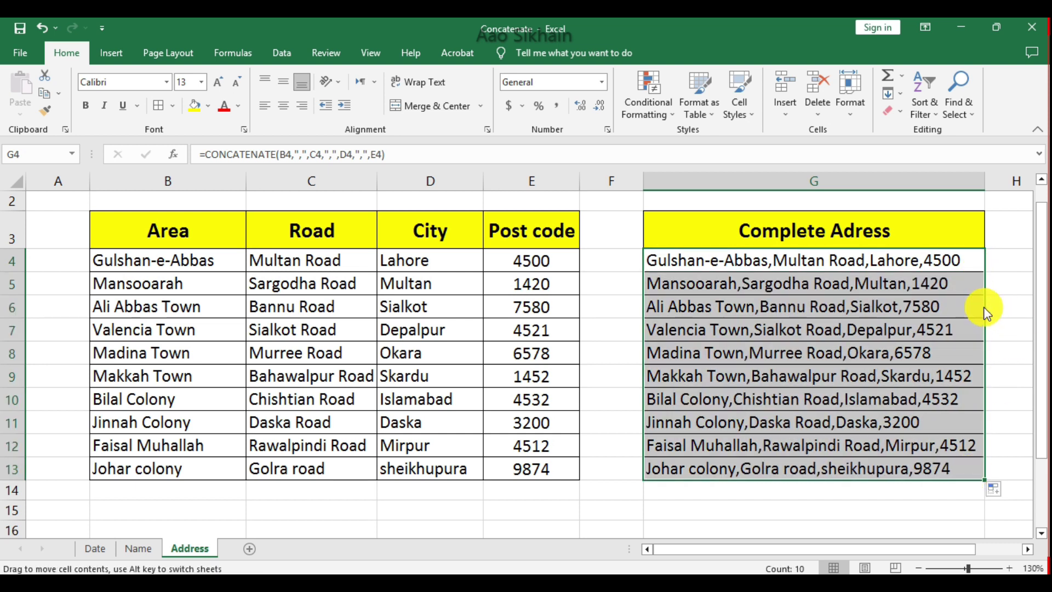
{"action": "left_click", "coordinate": [1013, 277]}
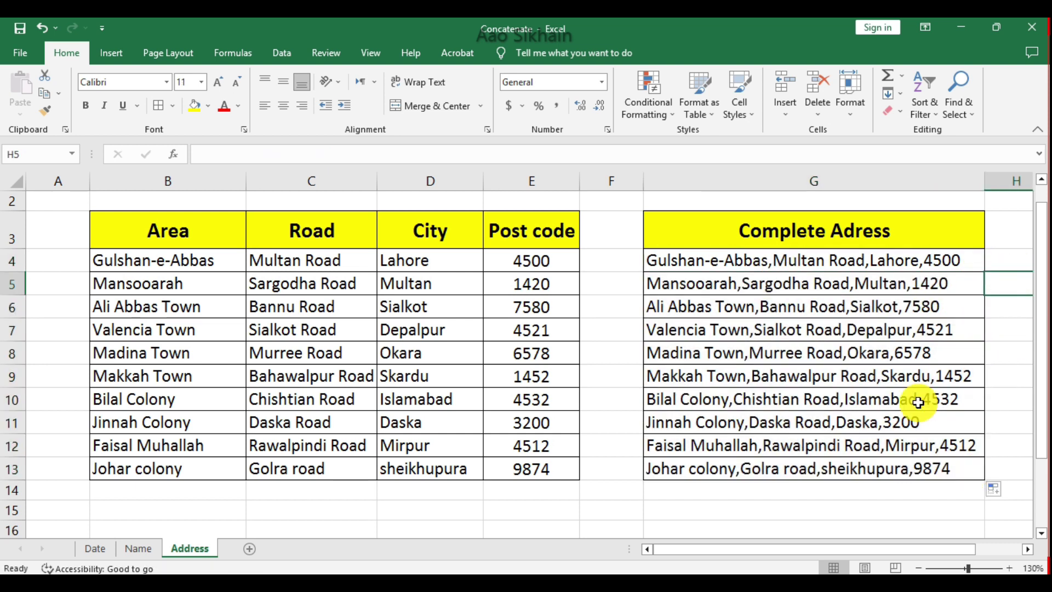
Clear G5:G13, then enter =B10&" "&C10&" "&D10&" "&E10 in G10.
{"action": "left_click_drag", "start_coordinate": [811, 283], "coordinate": [793, 476]}
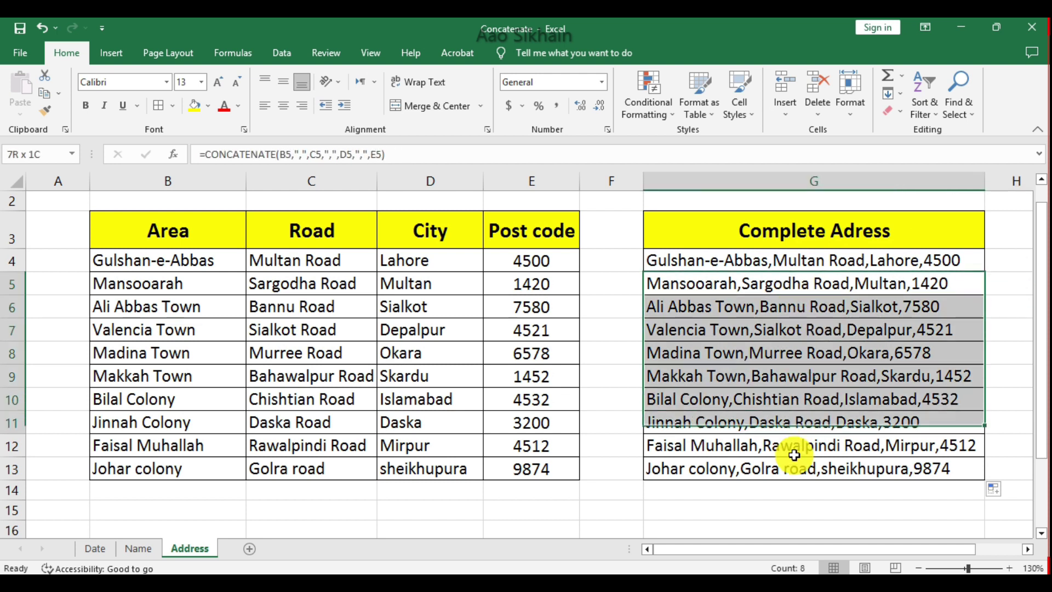
{"action": "key", "text": "Delete"}
{"action": "left_click", "coordinate": [775, 397]}
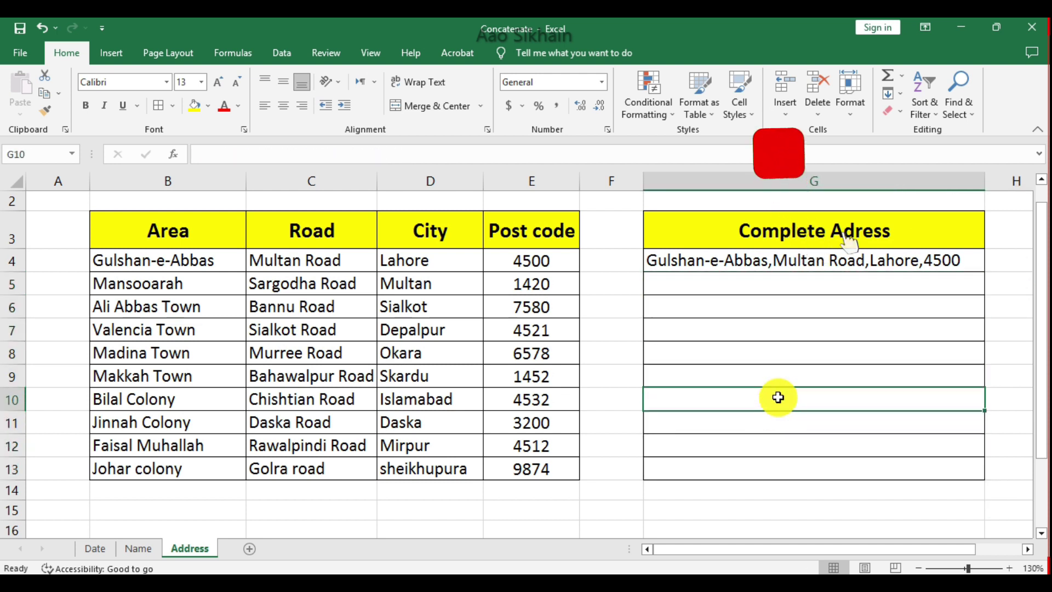
{"action": "type", "text": "="}
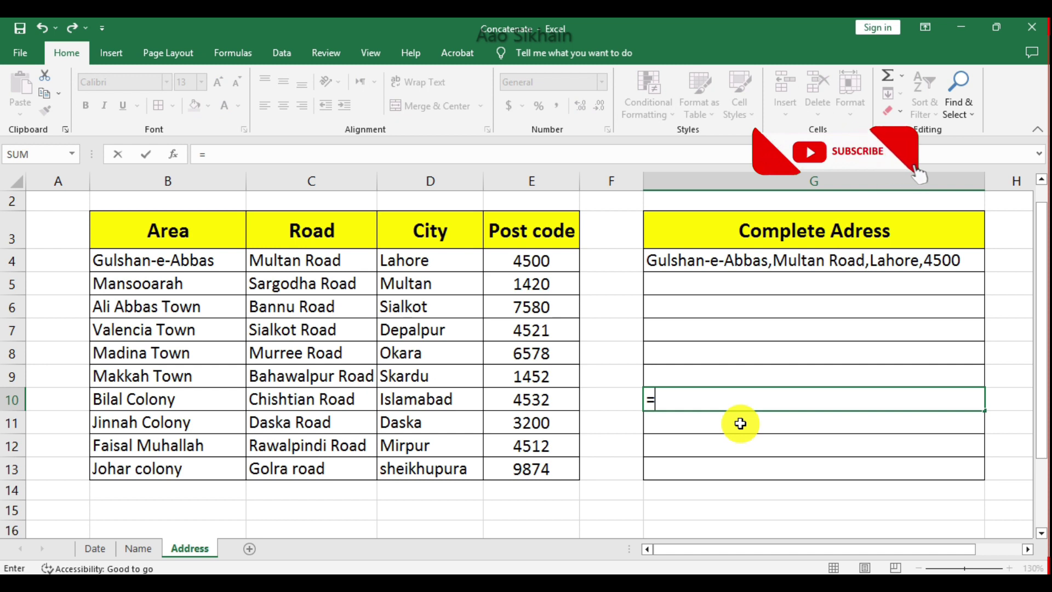
{"action": "left_click", "coordinate": [177, 399]}
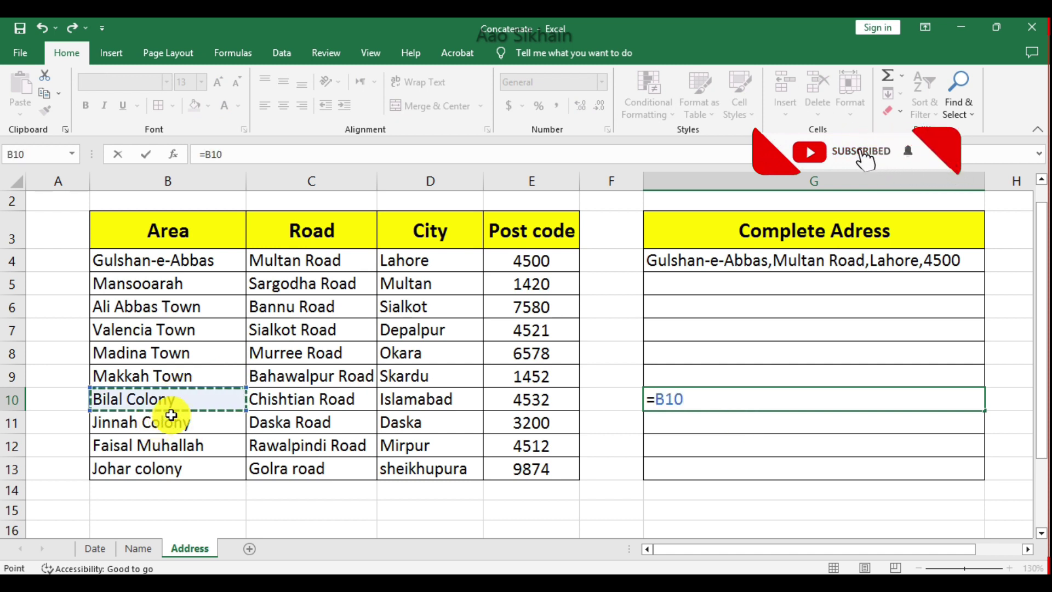
{"action": "type", "text": "&\""}
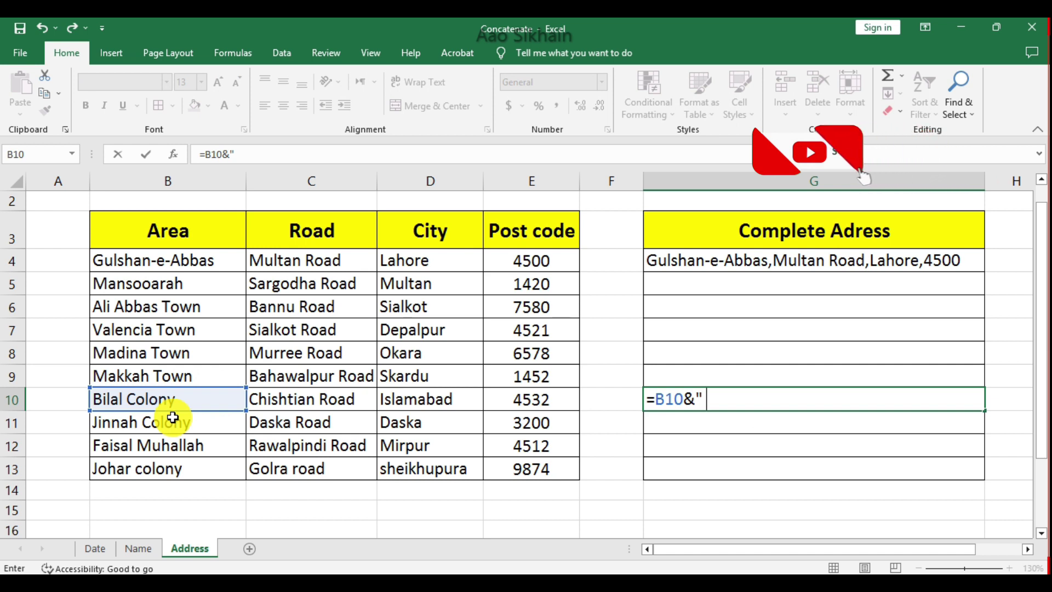
{"action": "type", "text": " \"&"}
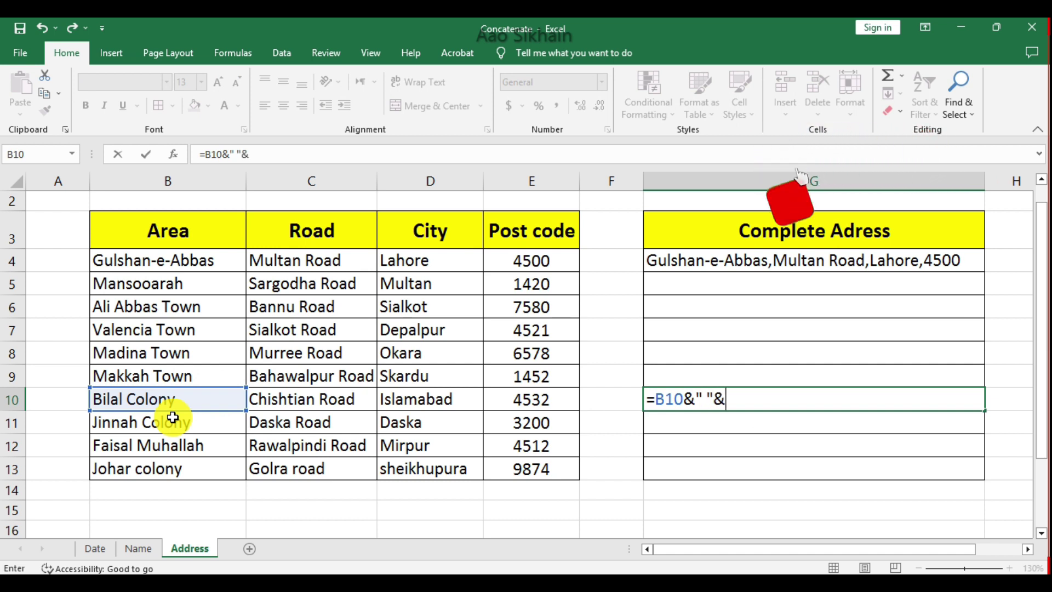
{"action": "left_click", "coordinate": [289, 400]}
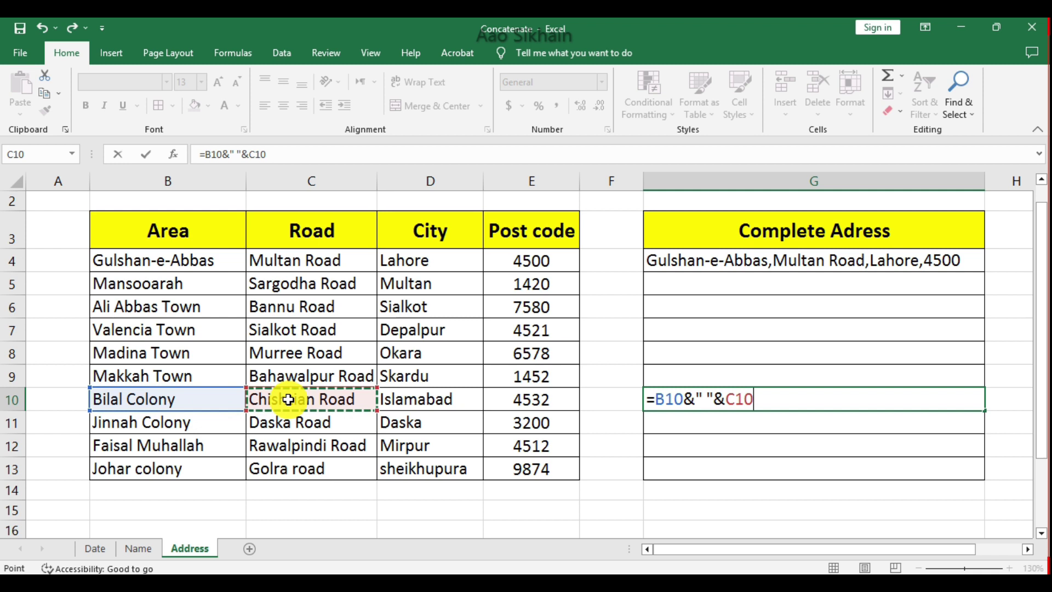
{"action": "type", "text": "&\" \"&D10&\" \"&"}
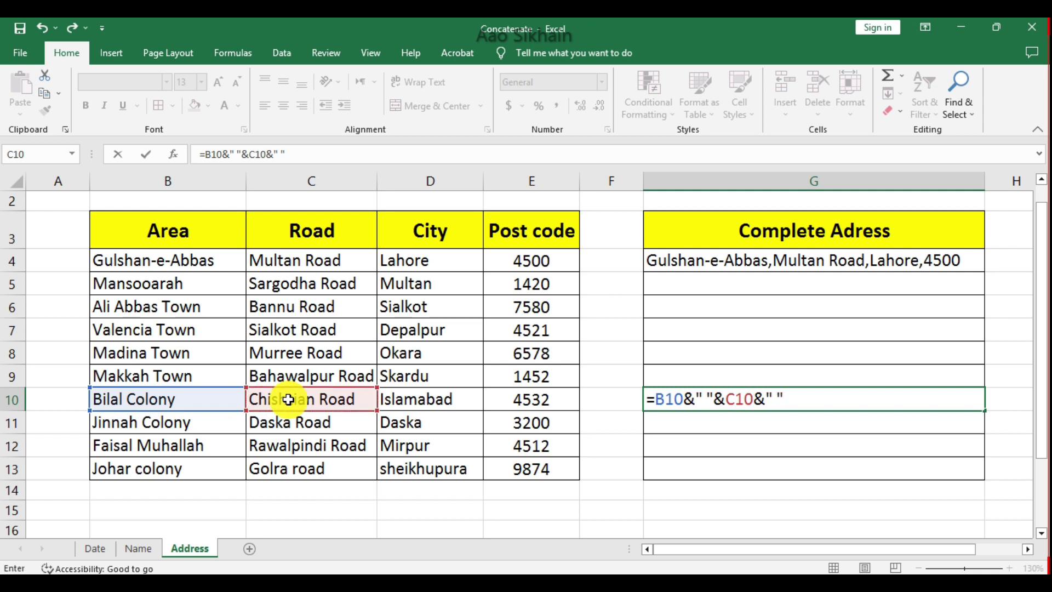
{"action": "left_click", "coordinate": [430, 398]}
{"action": "type", "text": "&\" \"&"}
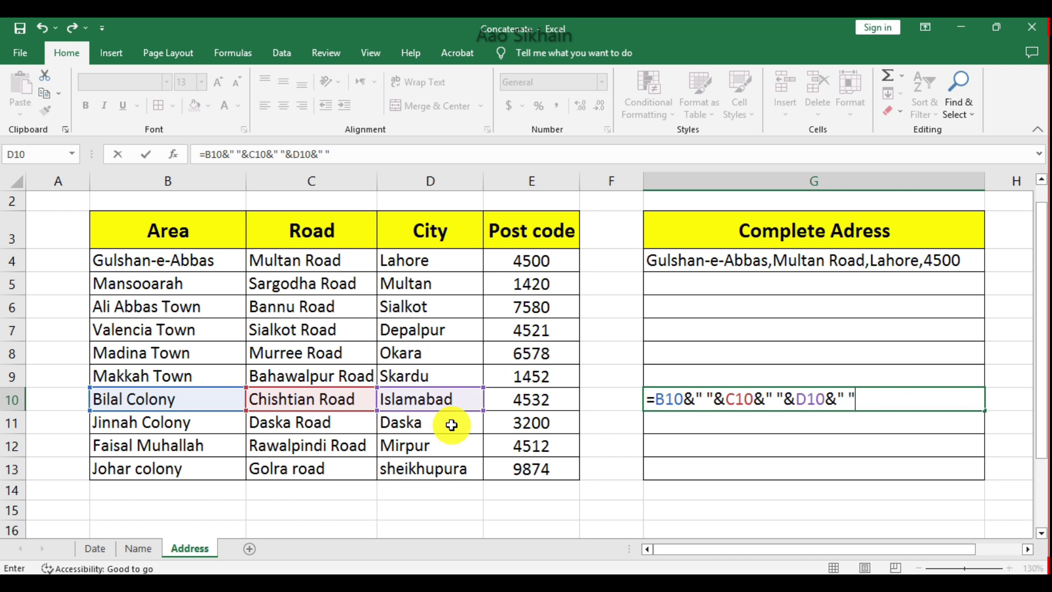
{"action": "left_click", "coordinate": [528, 400]}
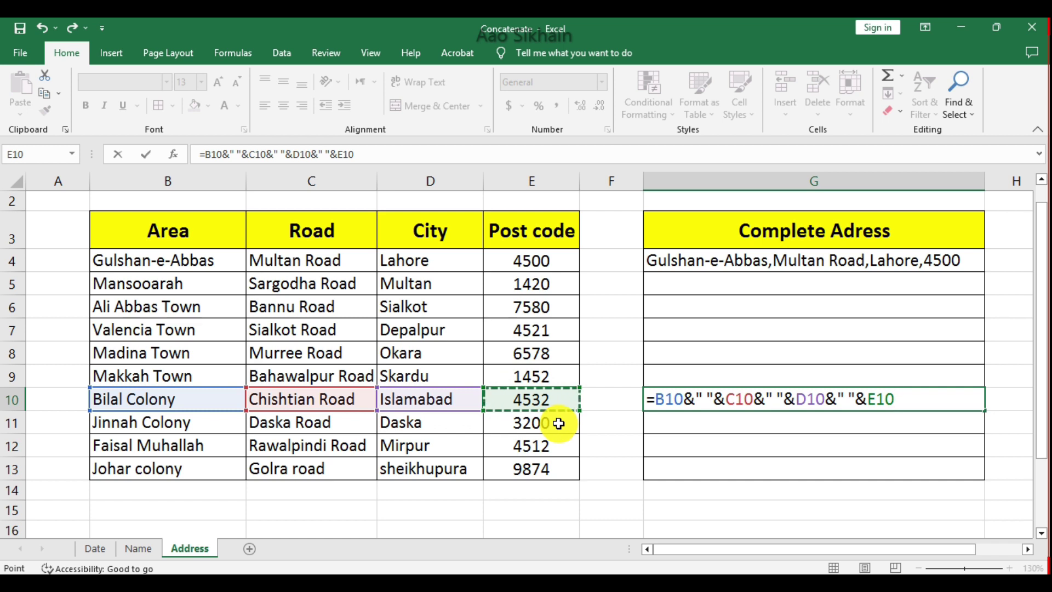
{"action": "key", "text": "Return"}
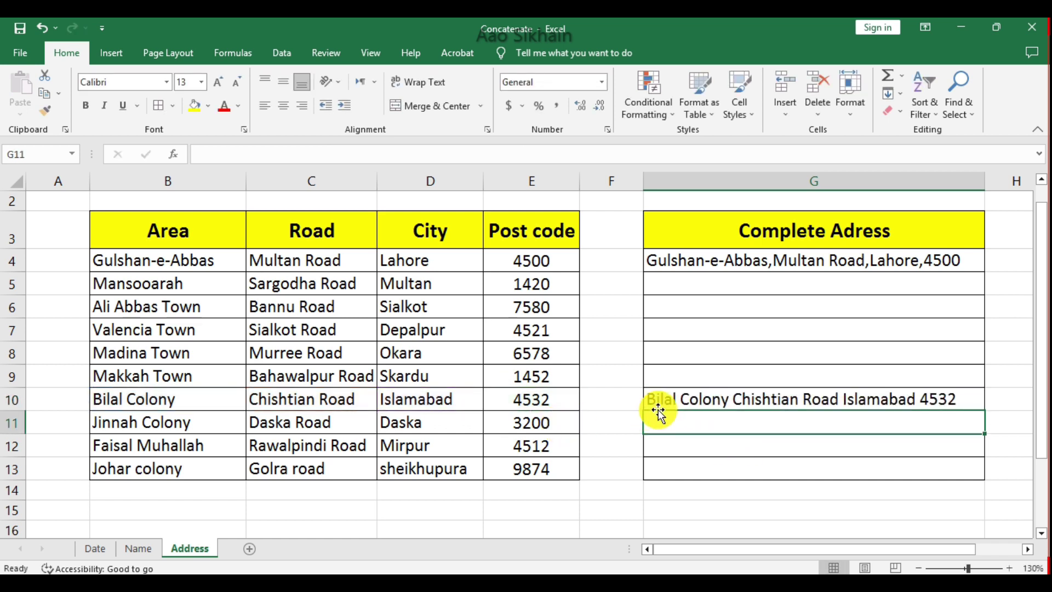